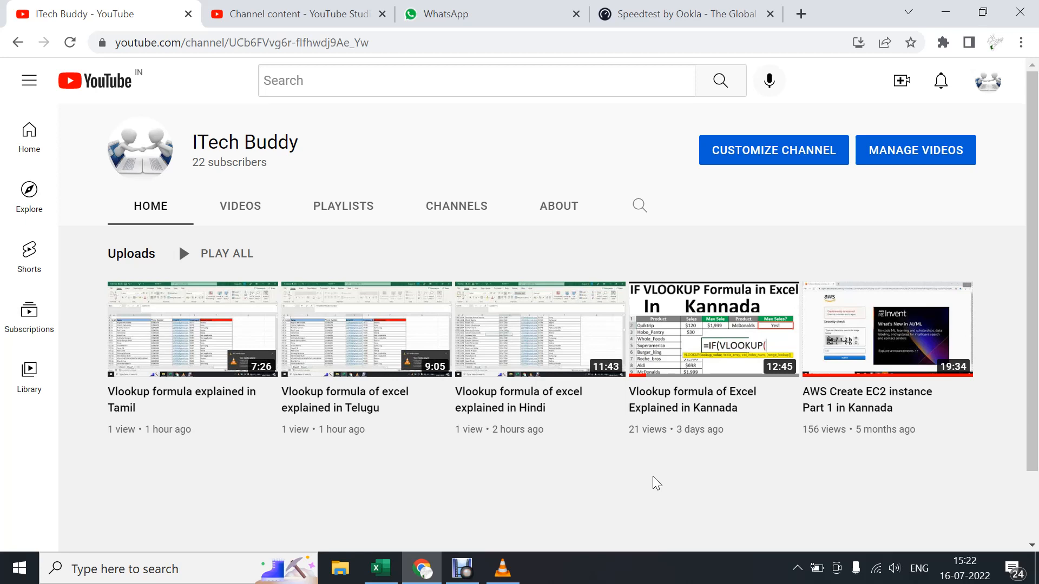
Switch to the Book6 workbook in Excel and compare the Name columns on Sheet1 and Sheet2.
{"action": "left_click", "coordinate": [380, 568]}
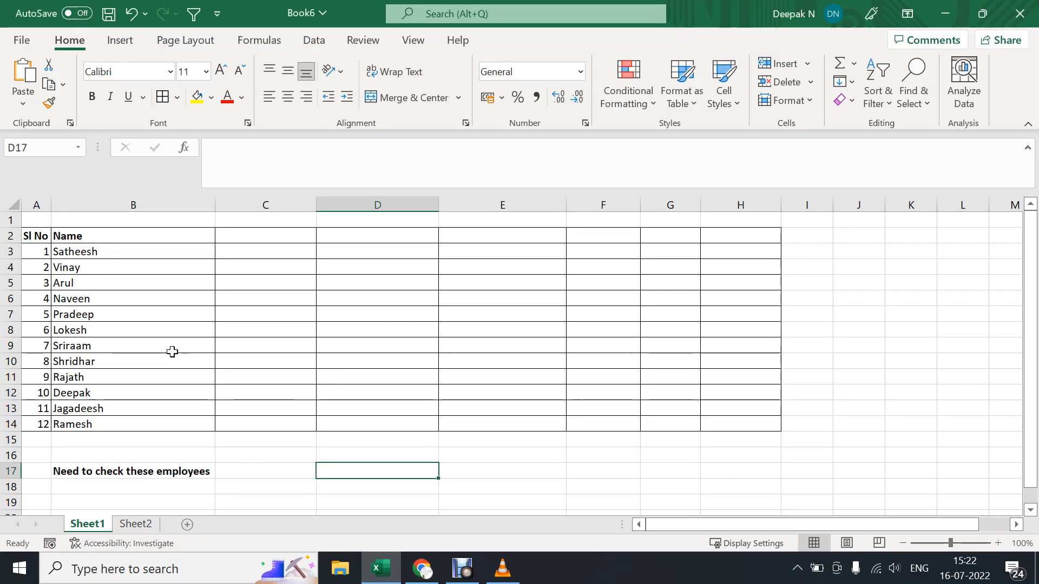
{"action": "left_click_drag", "start_coordinate": [132, 236], "coordinate": [134, 425]}
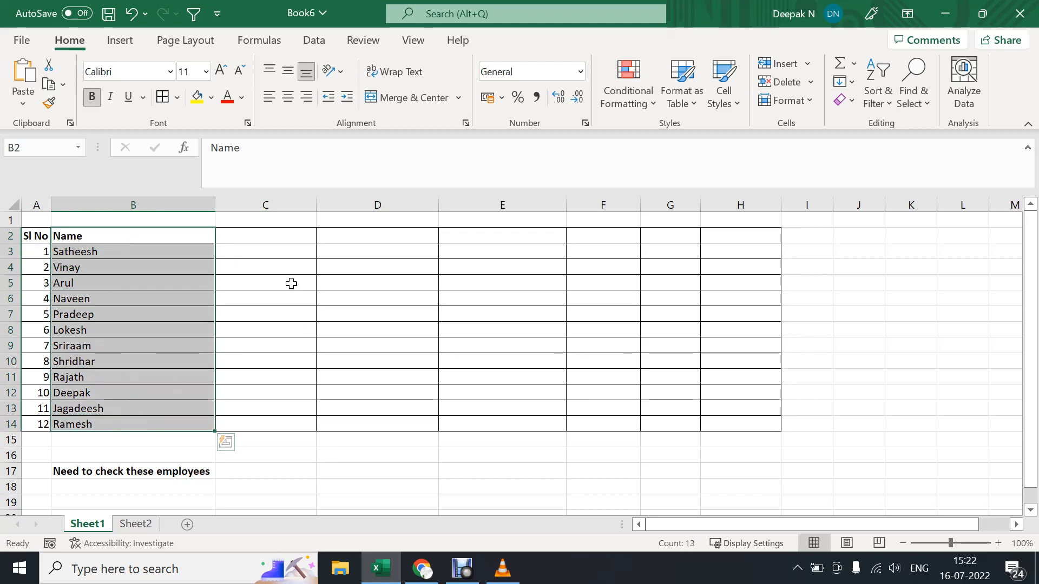
{"action": "left_click", "coordinate": [142, 526]}
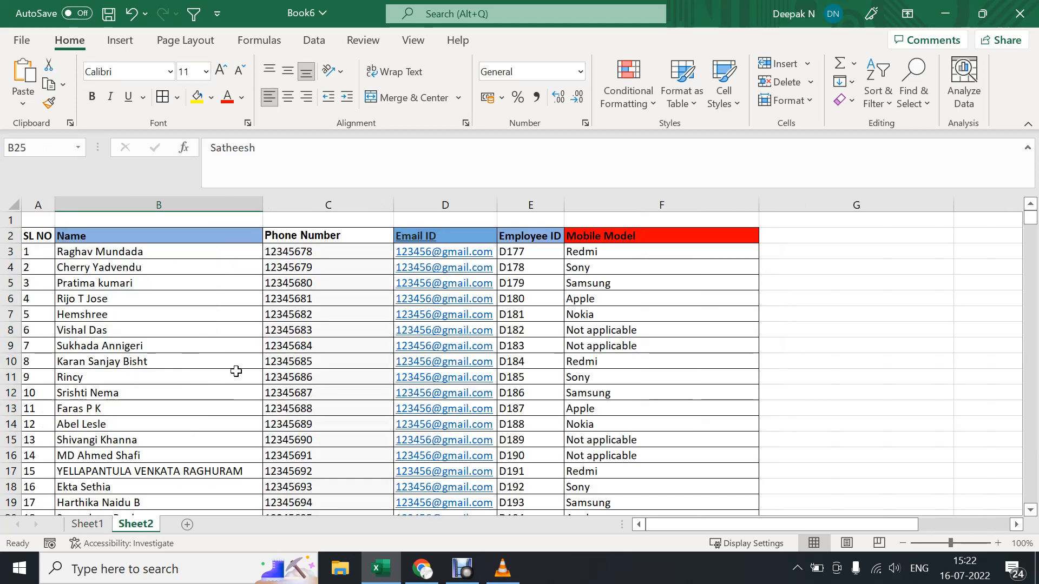
{"action": "left_click", "coordinate": [202, 200]}
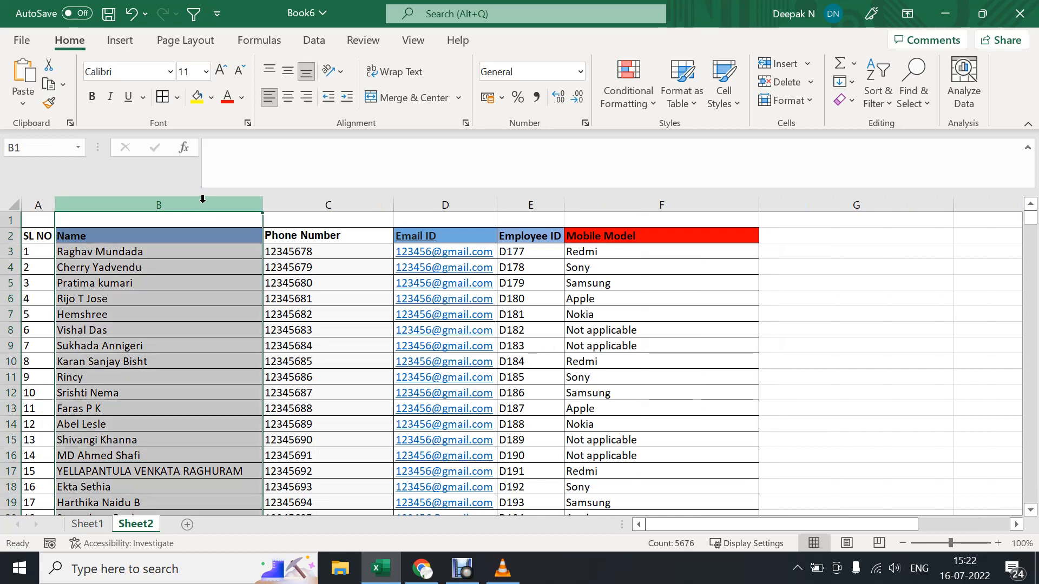
{"action": "left_click", "coordinate": [88, 526]}
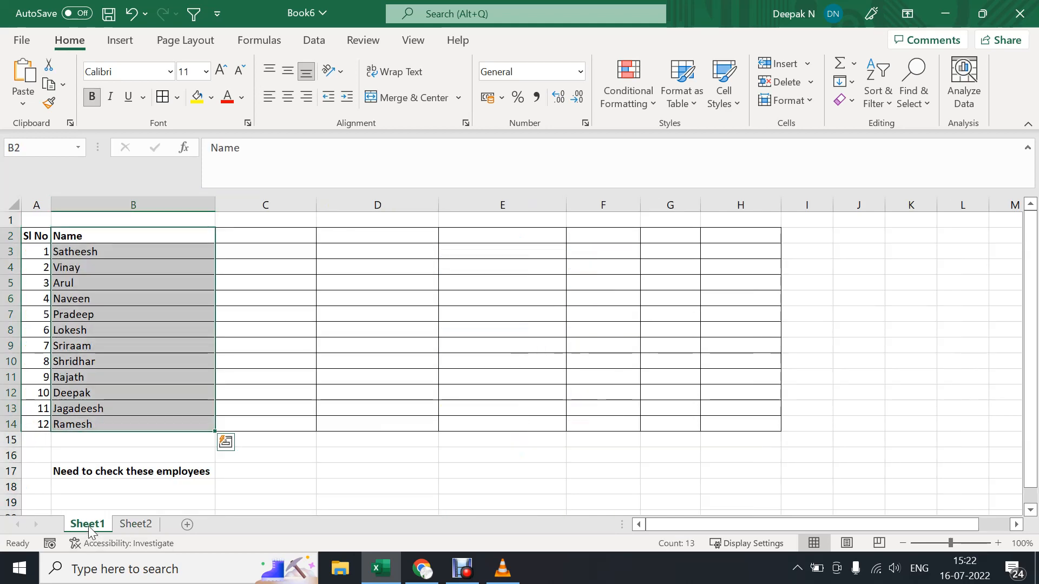
{"action": "left_click", "coordinate": [112, 200]}
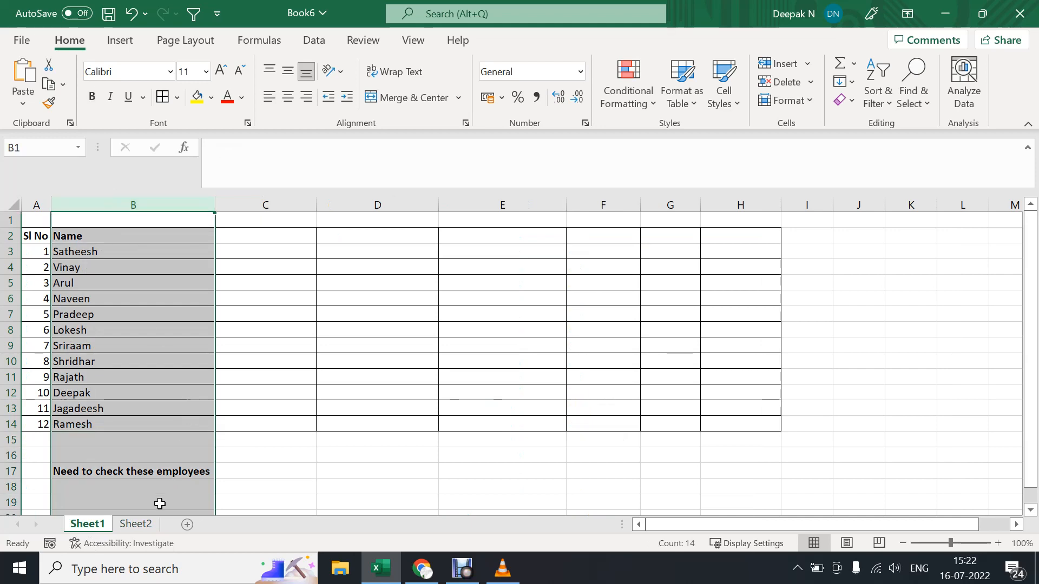
{"action": "left_click", "coordinate": [142, 525]}
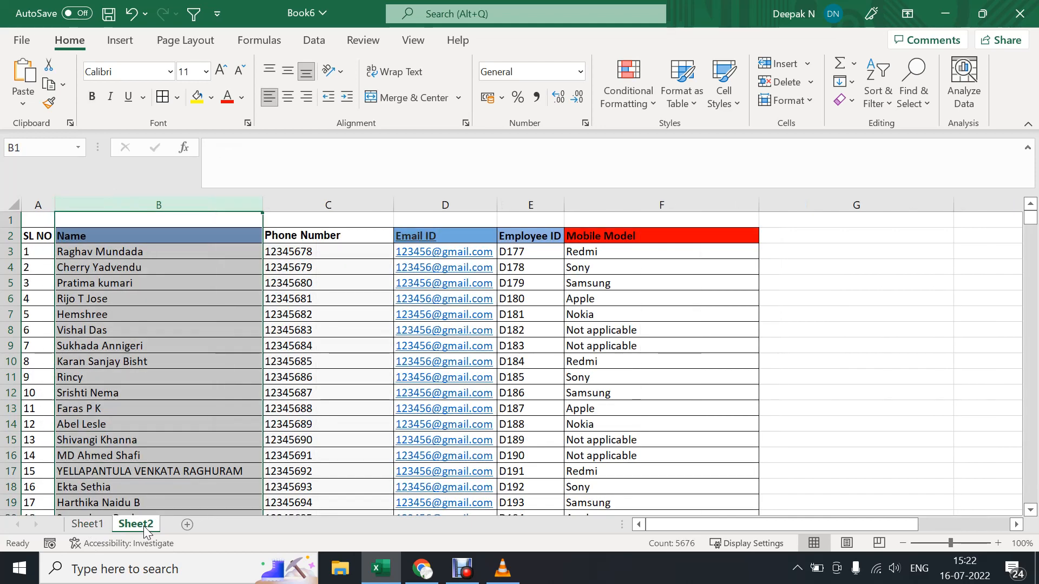
Add the heading "Phone number" in cell C2 of Sheet1.
{"action": "left_click", "coordinate": [91, 524]}
{"action": "left_click", "coordinate": [293, 241]}
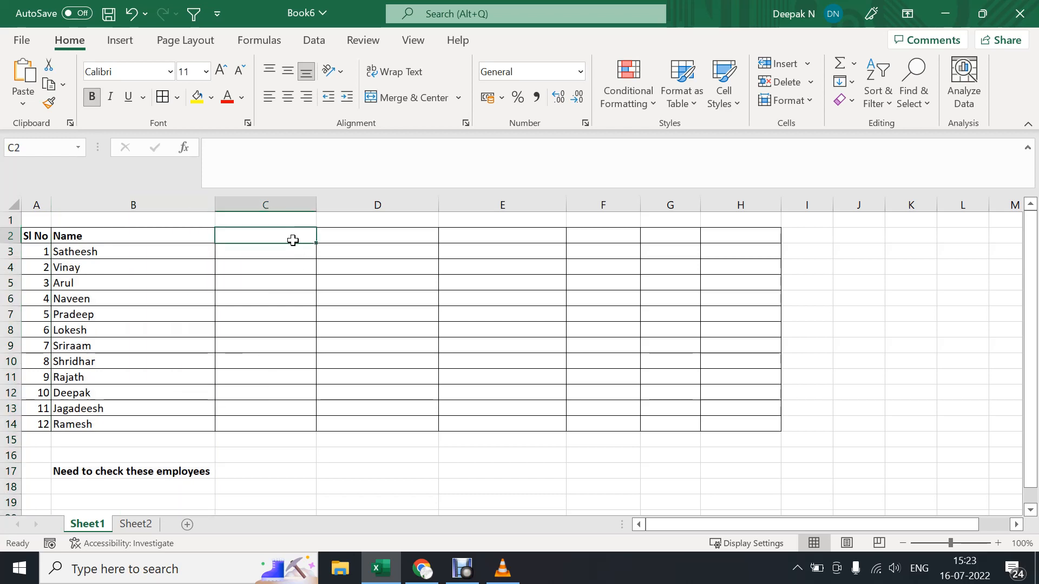
{"action": "type", "text": "Phone"}
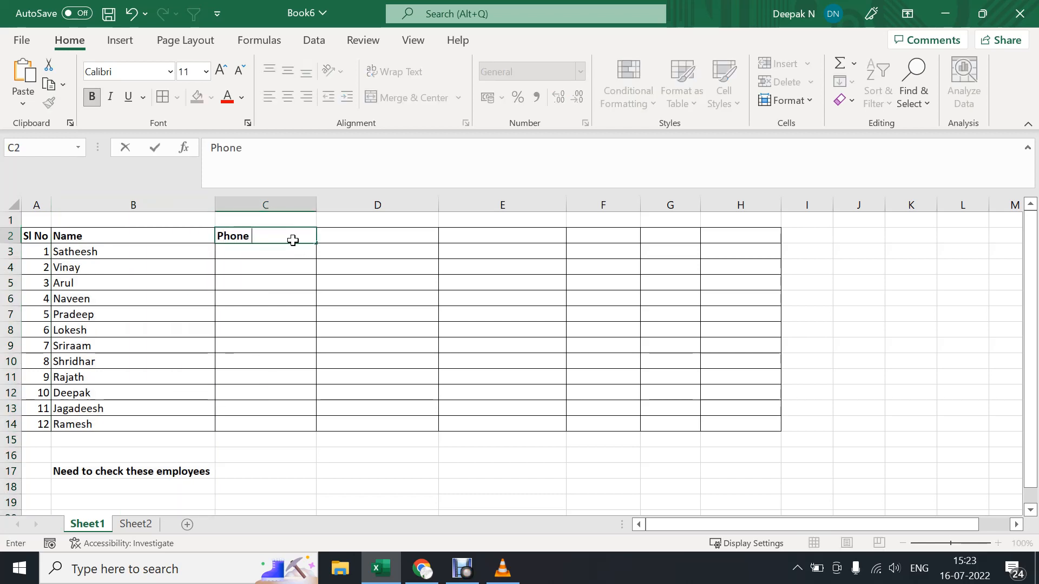
{"action": "type", "text": " num ber"}
{"action": "key", "text": "BackSpace"}
{"action": "key", "text": "BackSpace"}
{"action": "key", "text": "BackSpace"}
{"action": "key", "text": "BackSpace"}
{"action": "type", "text": "ber"}
{"action": "key", "text": "Return"}
Find the first Sheet1 employee's name in Sheet2, check the matching phone number, and return to Sheet1 with the search closed.
{"action": "left_click", "coordinate": [137, 256]}
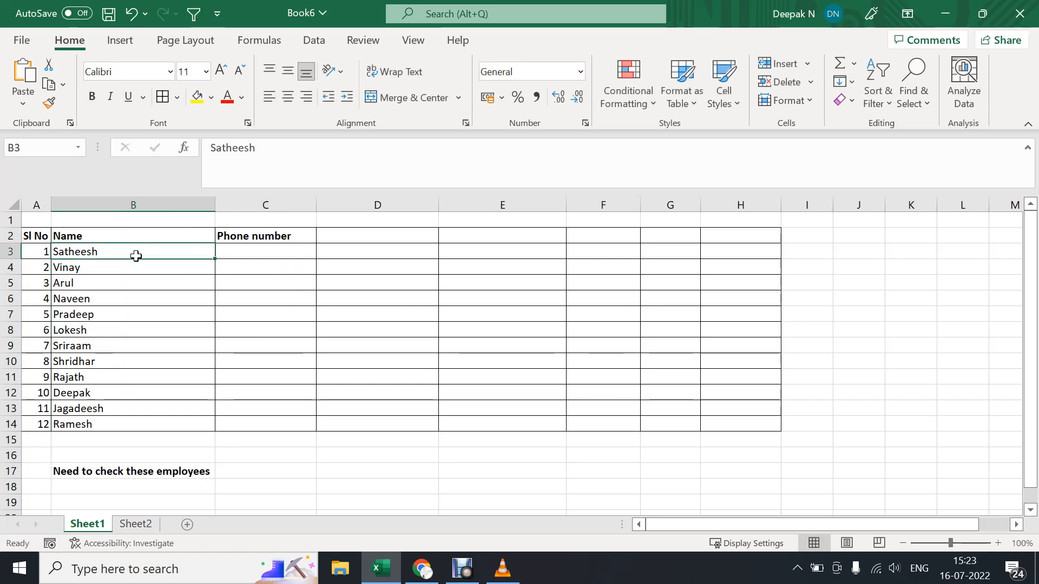
{"action": "key", "text": "ctrl+c"}
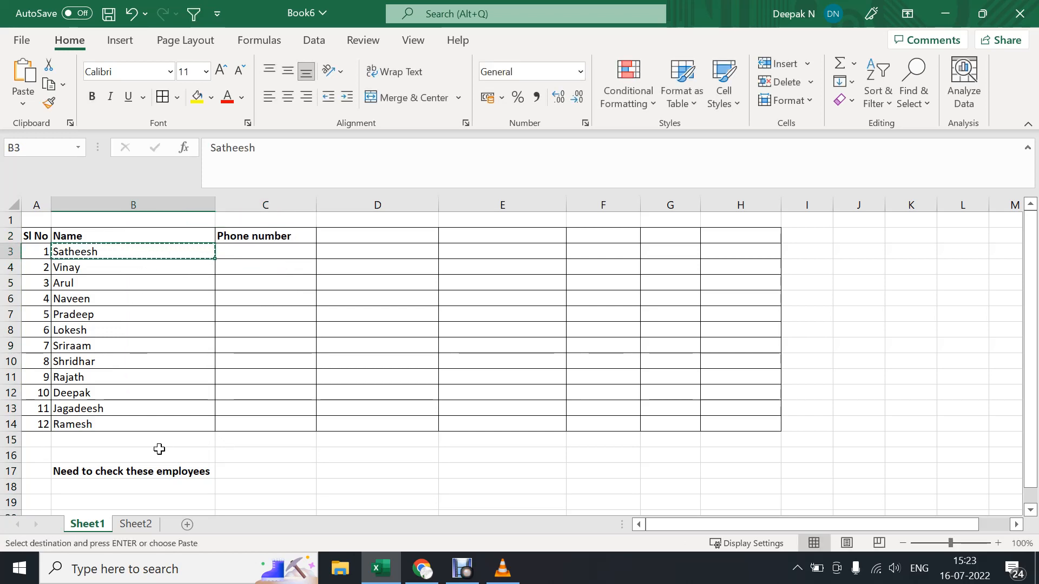
{"action": "left_click", "coordinate": [136, 523]}
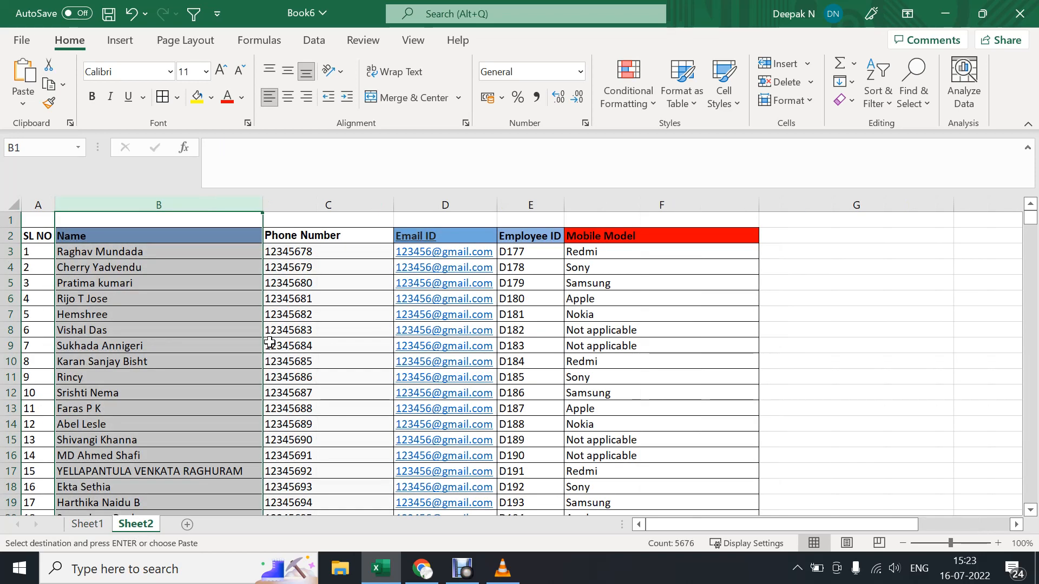
{"action": "key", "text": "ctrl+f"}
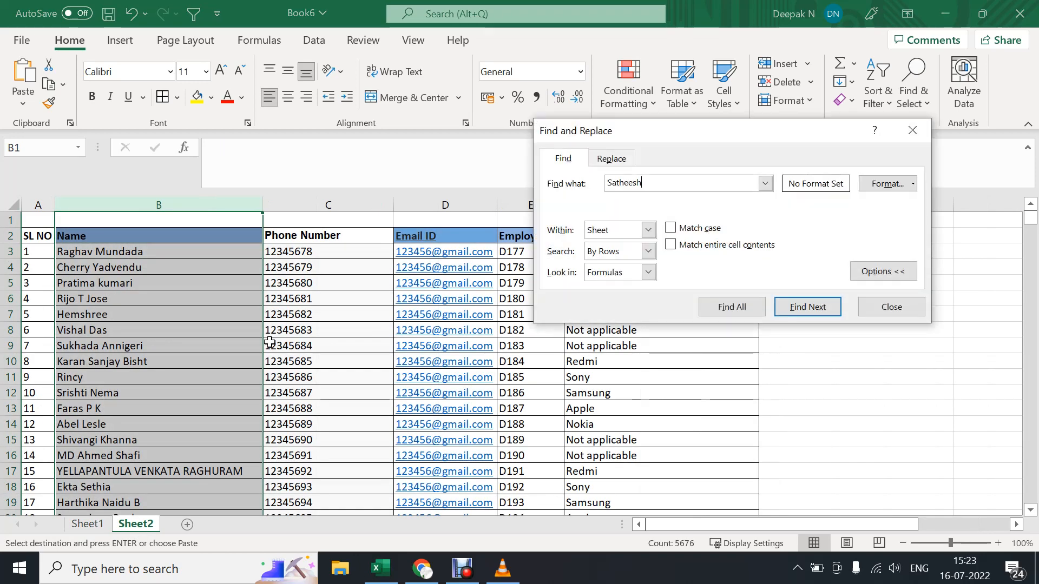
{"action": "left_click", "coordinate": [743, 313]}
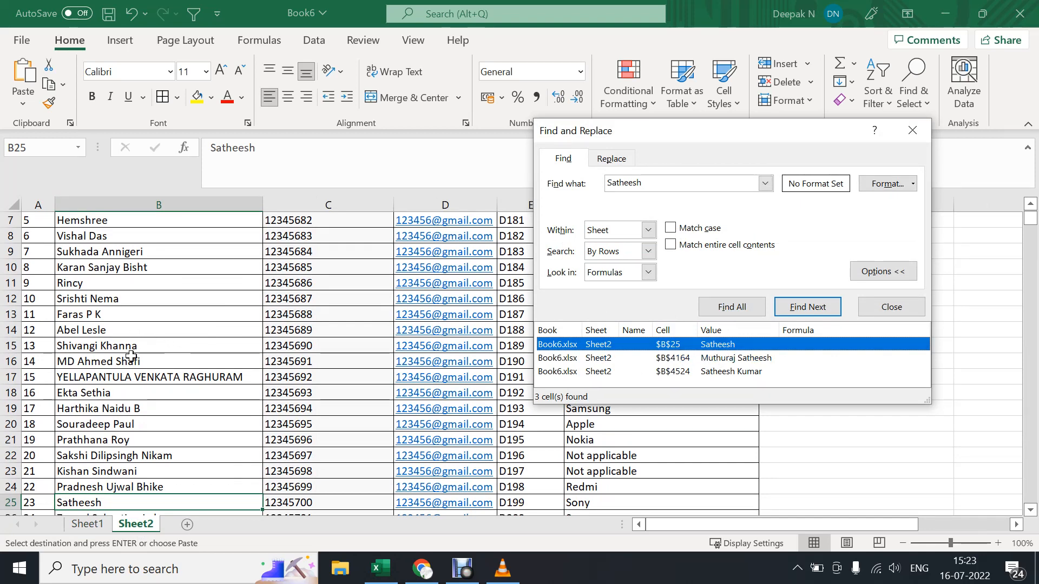
{"action": "left_click", "coordinate": [340, 500]}
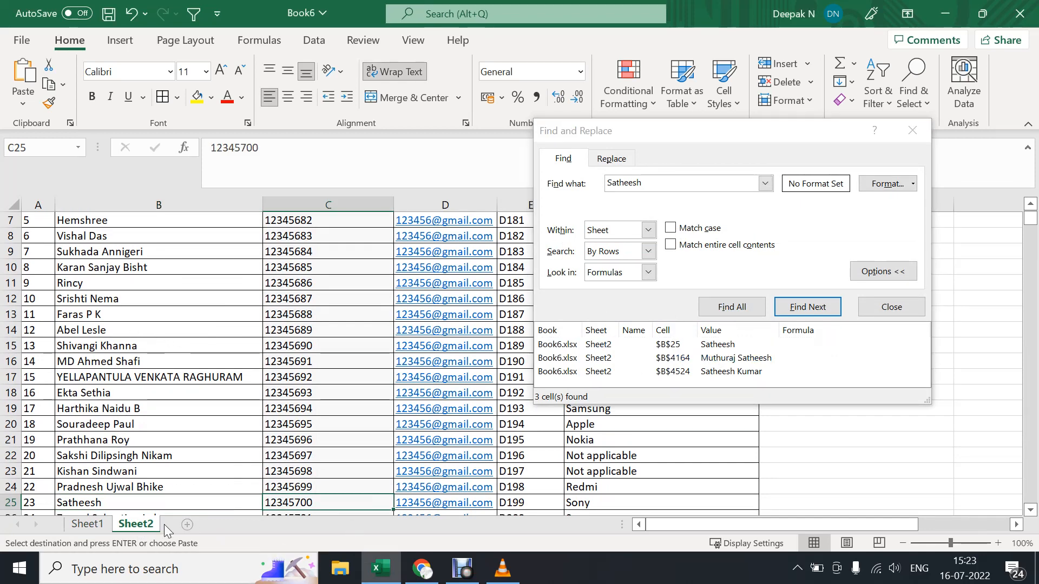
{"action": "left_click", "coordinate": [99, 525]}
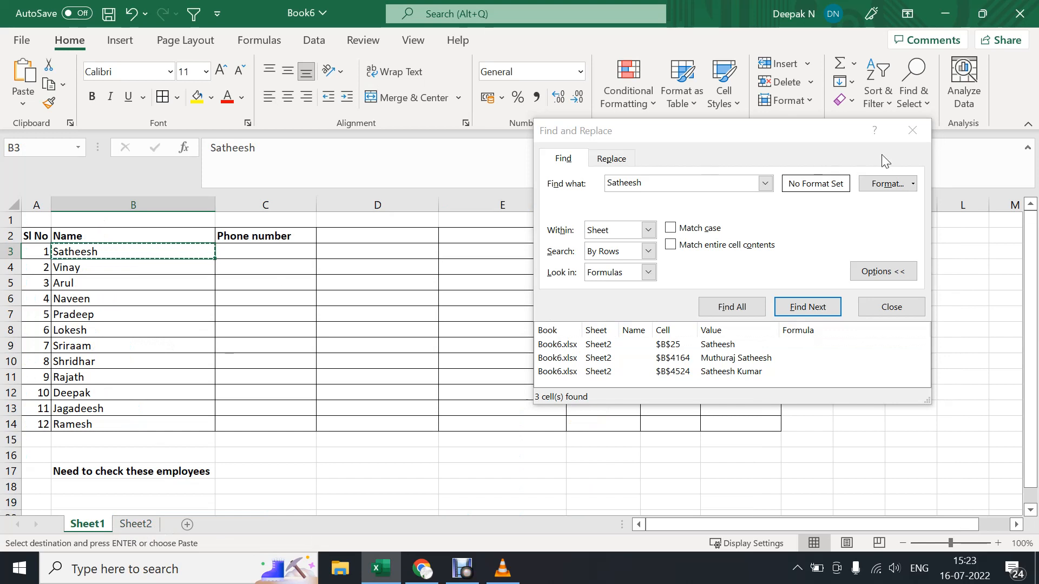
{"action": "left_click", "coordinate": [911, 130]}
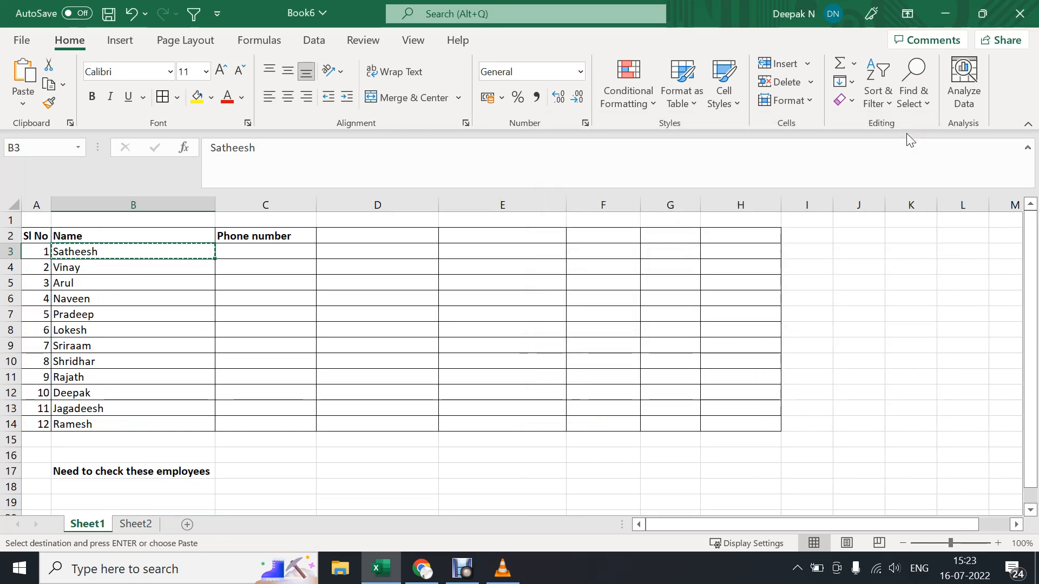
Start a VLOOKUP formula in cell C3 of Sheet1 with the name in B3 as the lookup value.
{"action": "left_click", "coordinate": [239, 254]}
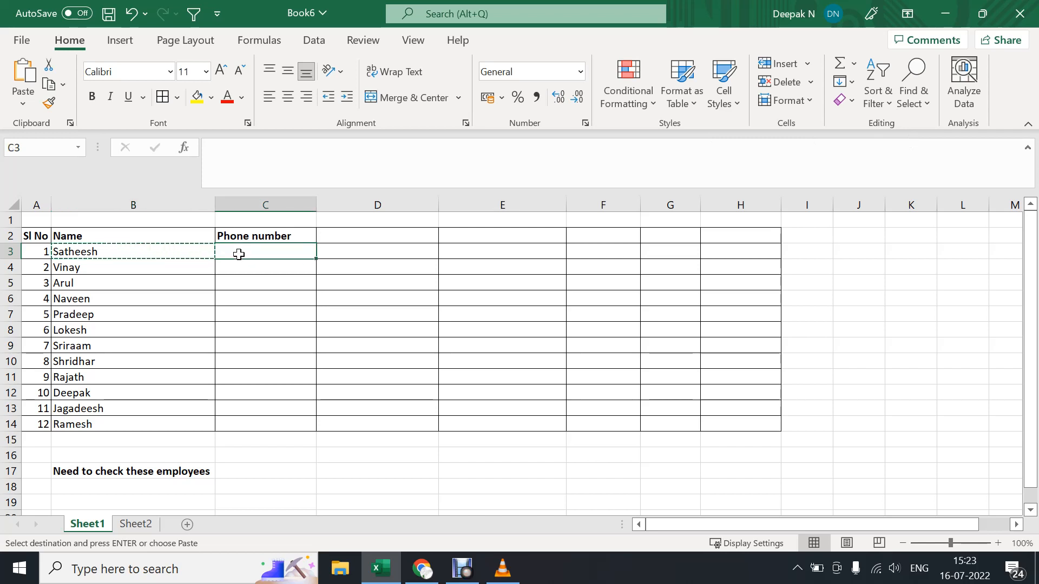
{"action": "type", "text": "=vll"}
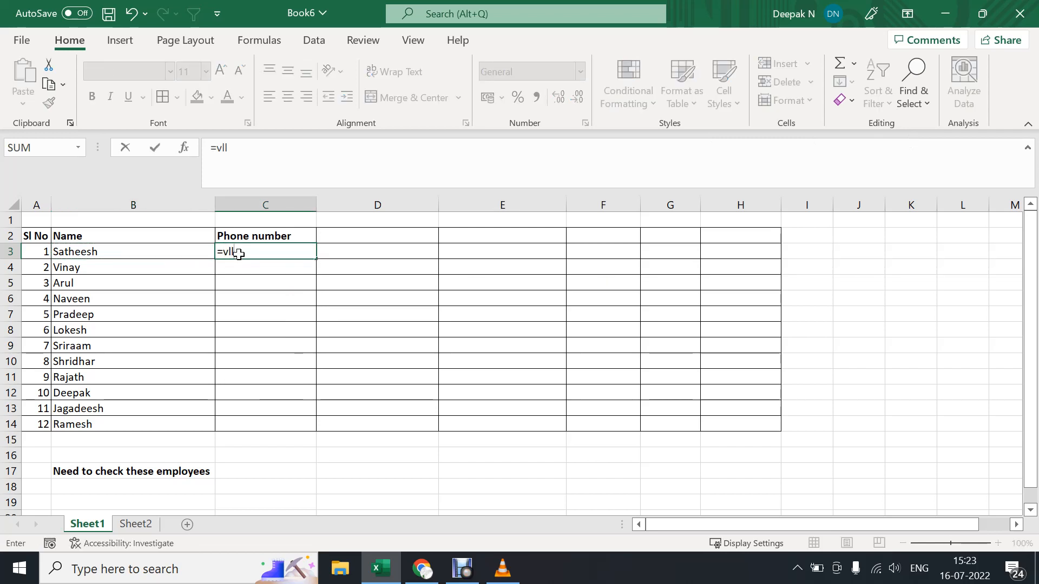
{"action": "key", "text": "BackSpace"}
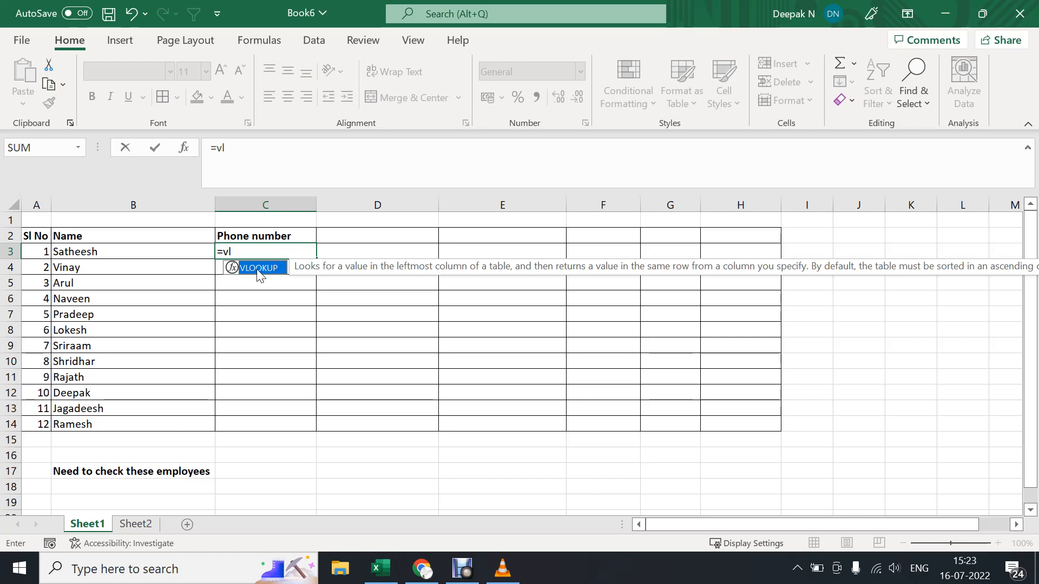
{"action": "double_click", "coordinate": [258, 268]}
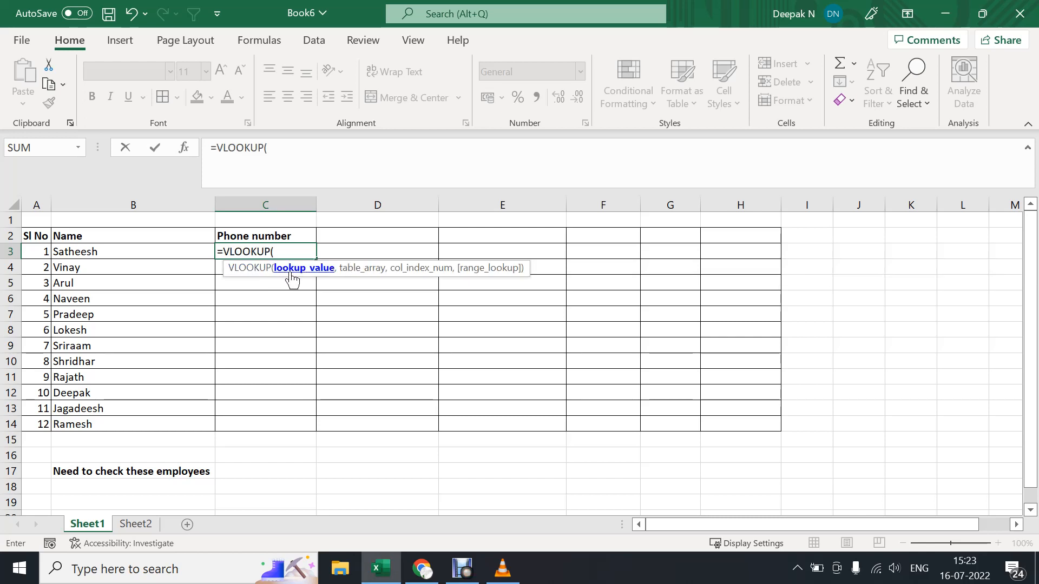
{"action": "left_click", "coordinate": [105, 252]}
{"action": "left_click_drag", "start_coordinate": [105, 252], "coordinate": [144, 252]}
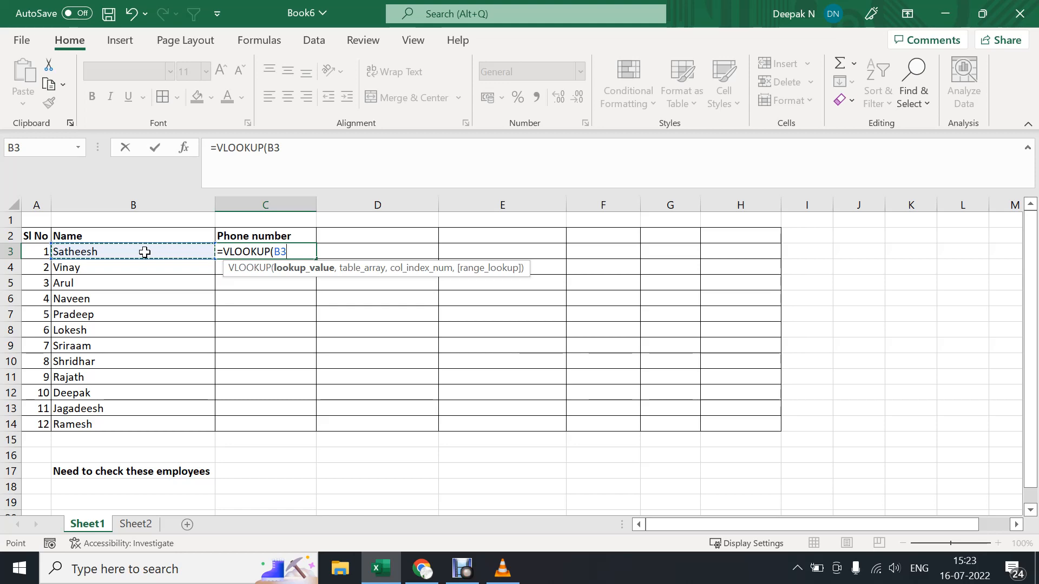
{"action": "type", "text": ","}
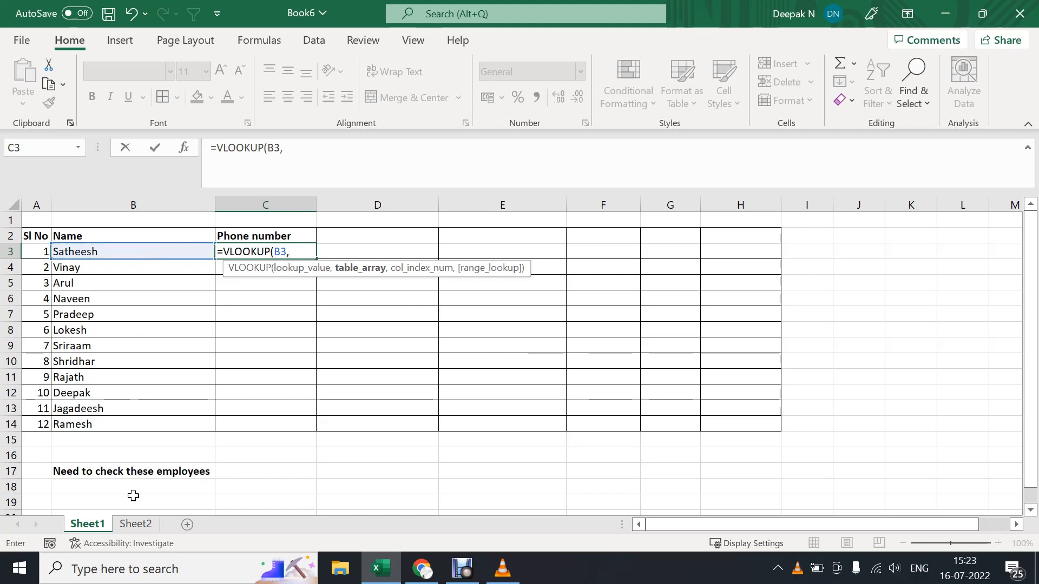
Set the formula's table array to columns B:C of Sheet2.
{"action": "left_click", "coordinate": [132, 525]}
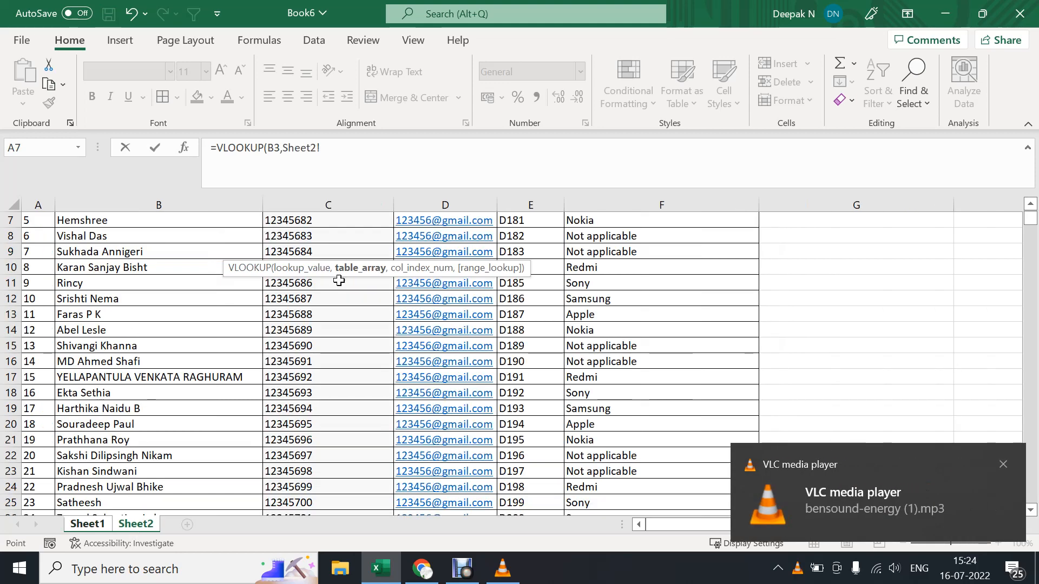
{"action": "scroll", "coordinate": [336, 279], "scroll_direction": "up", "scroll_amount": 2}
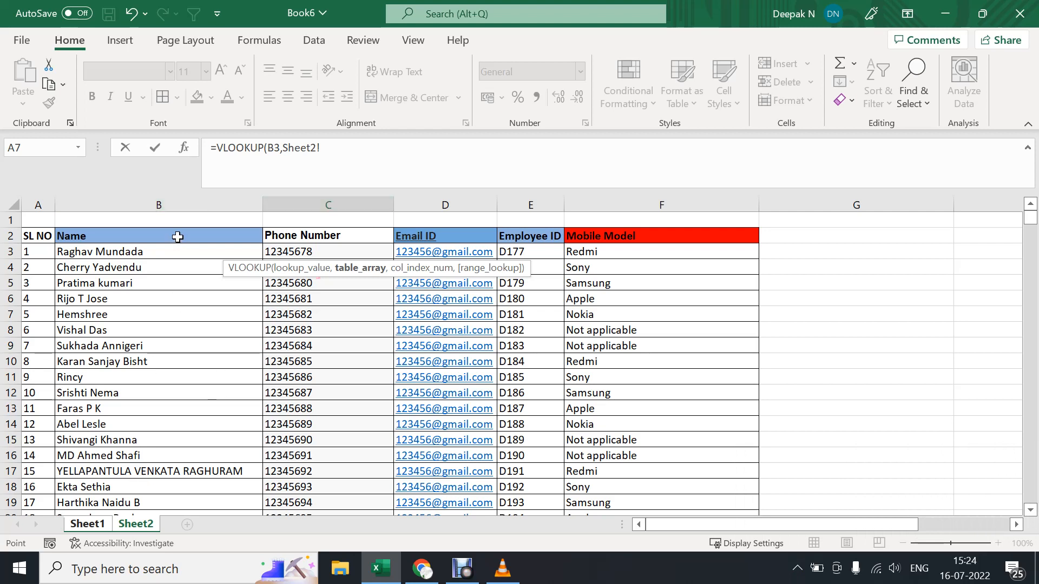
{"action": "left_click_drag", "start_coordinate": [173, 205], "coordinate": [302, 204]}
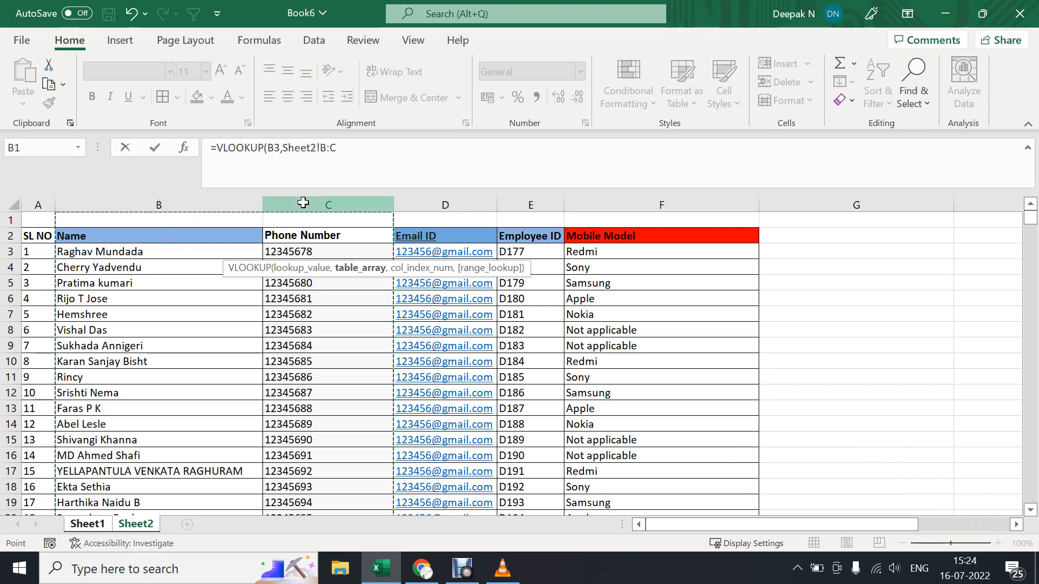
{"action": "type", "text": ","}
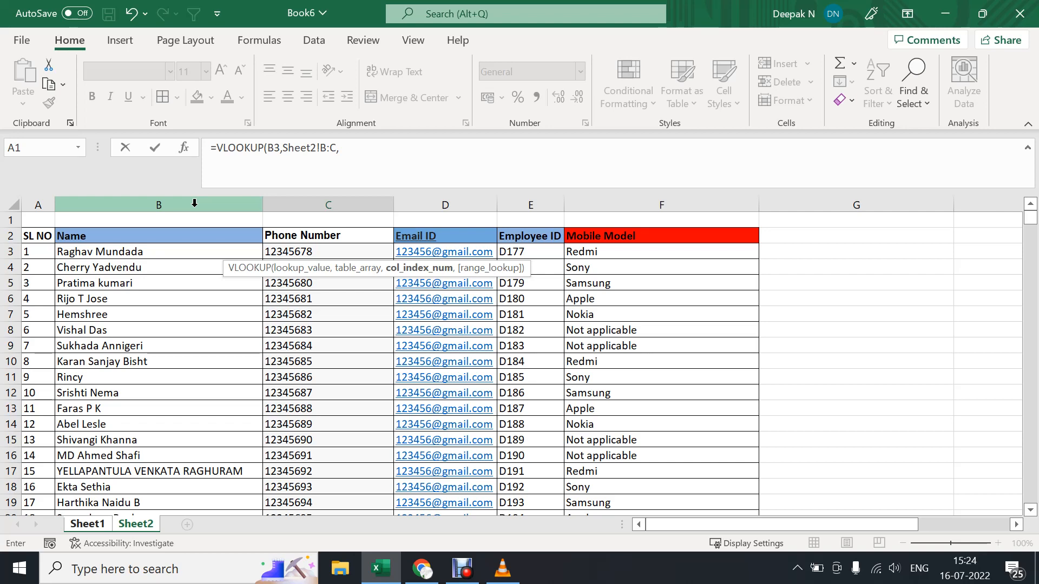
{"action": "left_click", "coordinate": [84, 526]}
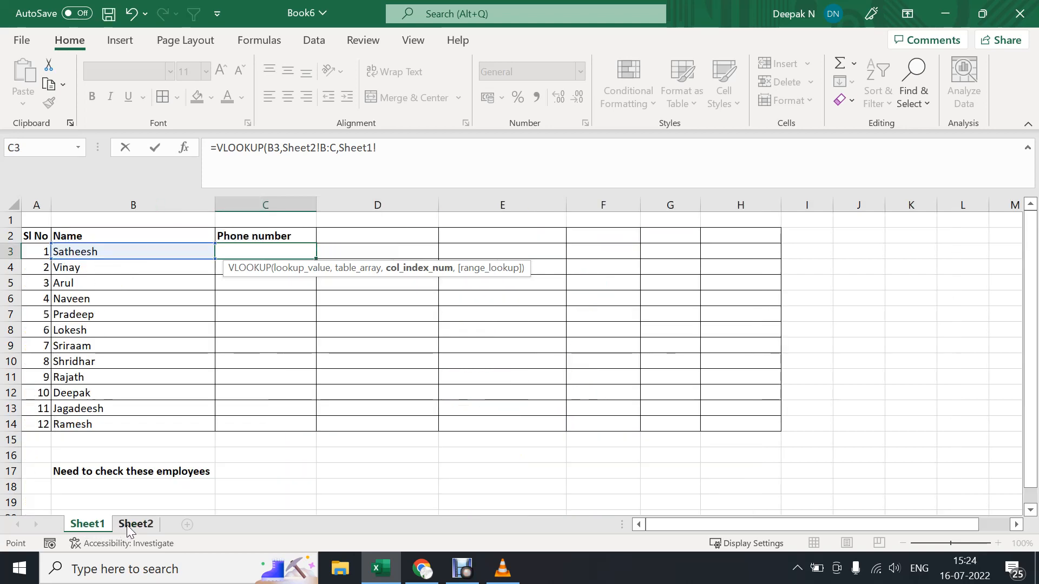
{"action": "left_click", "coordinate": [127, 525]}
{"action": "left_click", "coordinate": [89, 526]}
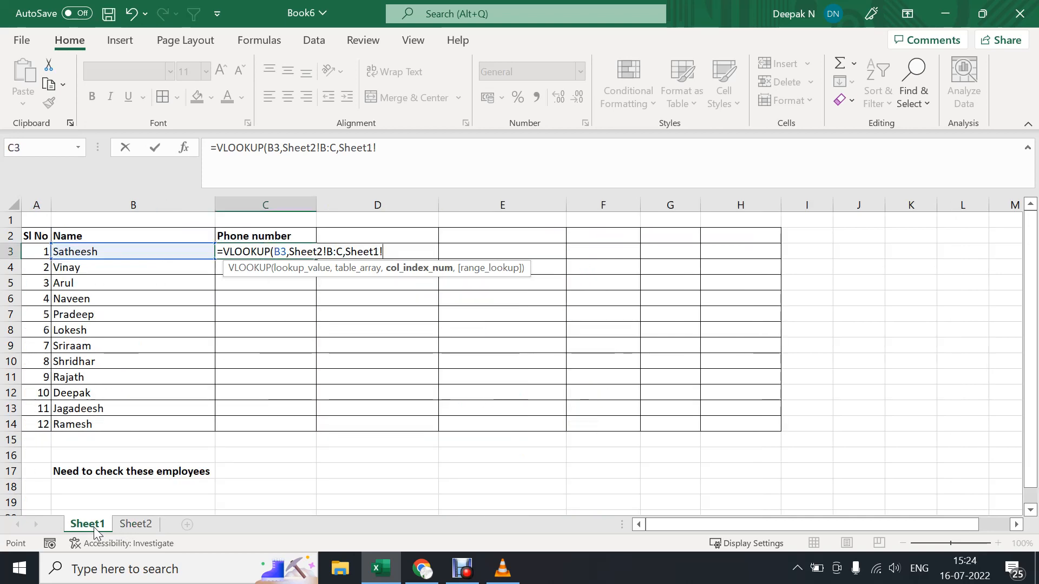
{"action": "left_click", "coordinate": [132, 525]}
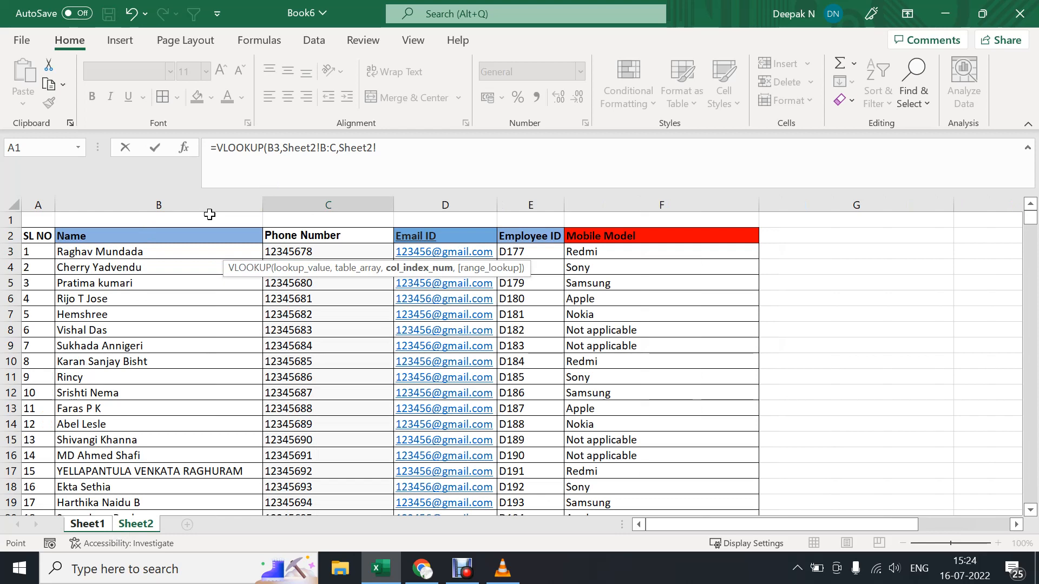
Replace the stray sheet reference with column index 2, set the range lookup to 0, and complete the VLOOKUP formula.
{"action": "left_click", "coordinate": [395, 151]}
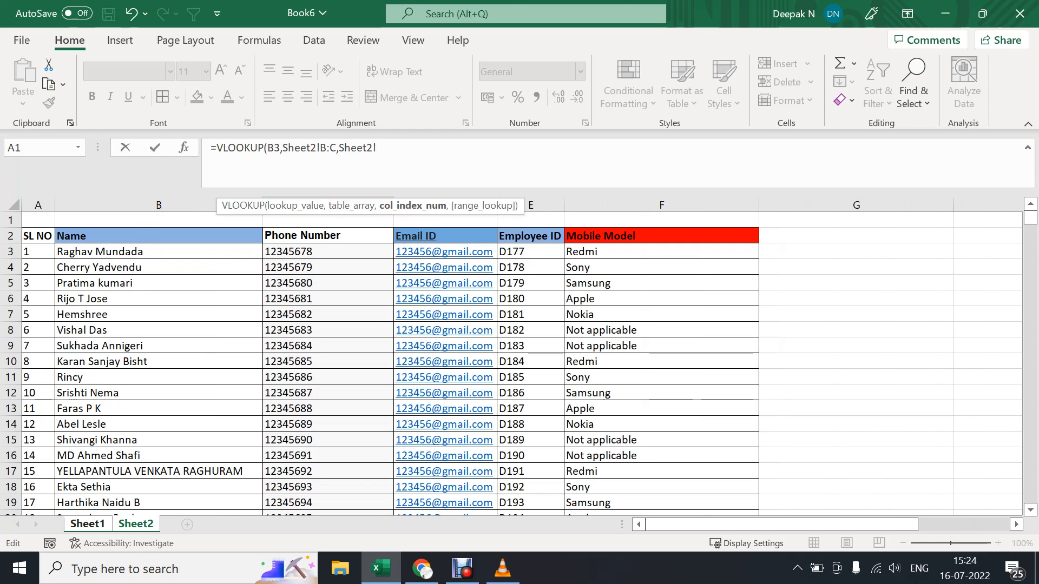
{"action": "key", "text": "BackSpace"}
{"action": "key", "text": "BackSpace"}
{"action": "key", "text": "BackSpace"}
{"action": "key", "text": "BackSpace"}
{"action": "key", "text": "BackSpace"}
{"action": "key", "text": "BackSpace"}
{"action": "key", "text": "BackSpace"}
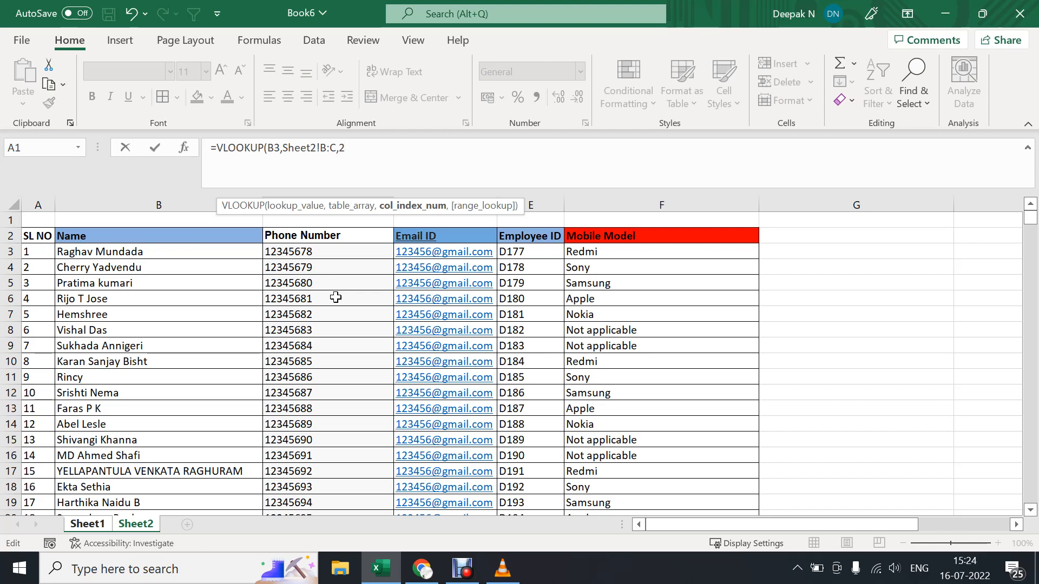
{"action": "type", "text": ","}
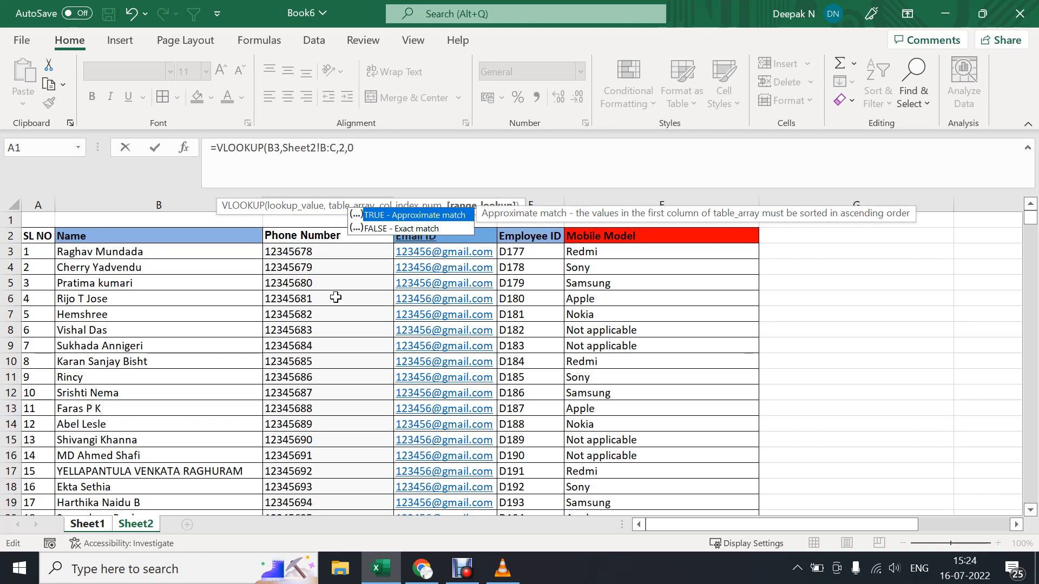
{"action": "type", "text": "0"}
{"action": "left_click", "coordinate": [93, 523]}
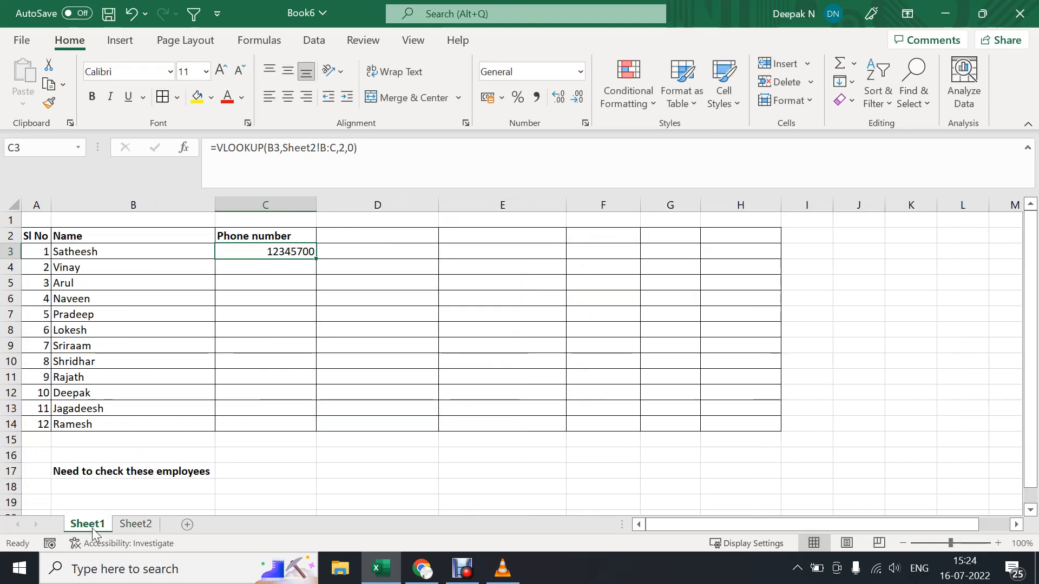
Review the VLOOKUP formula in C3 of Sheet1 against the Sheet2 data and fill it down through C14.
{"action": "left_click", "coordinate": [131, 525]}
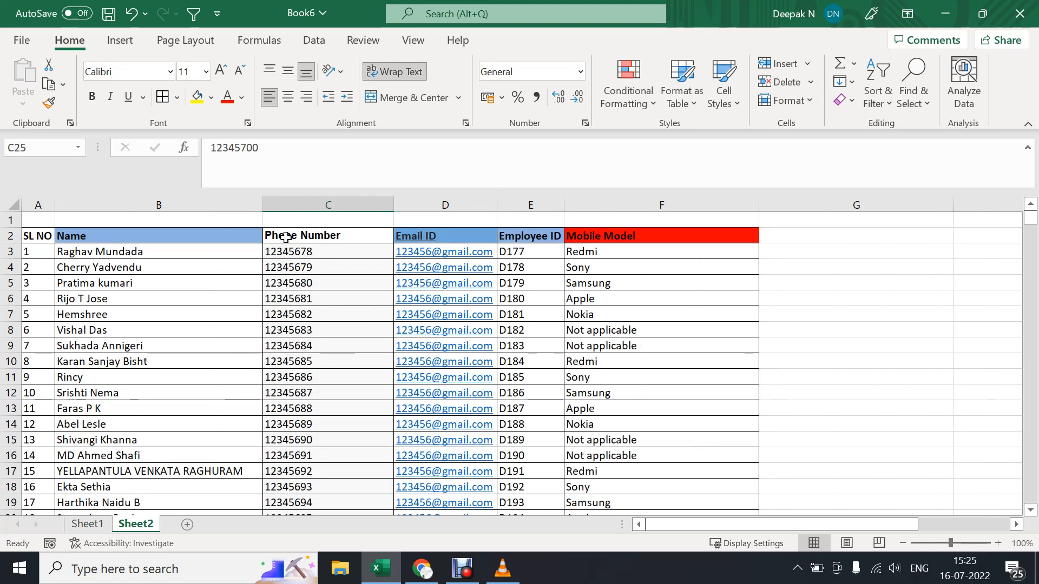
{"action": "left_click", "coordinate": [88, 524]}
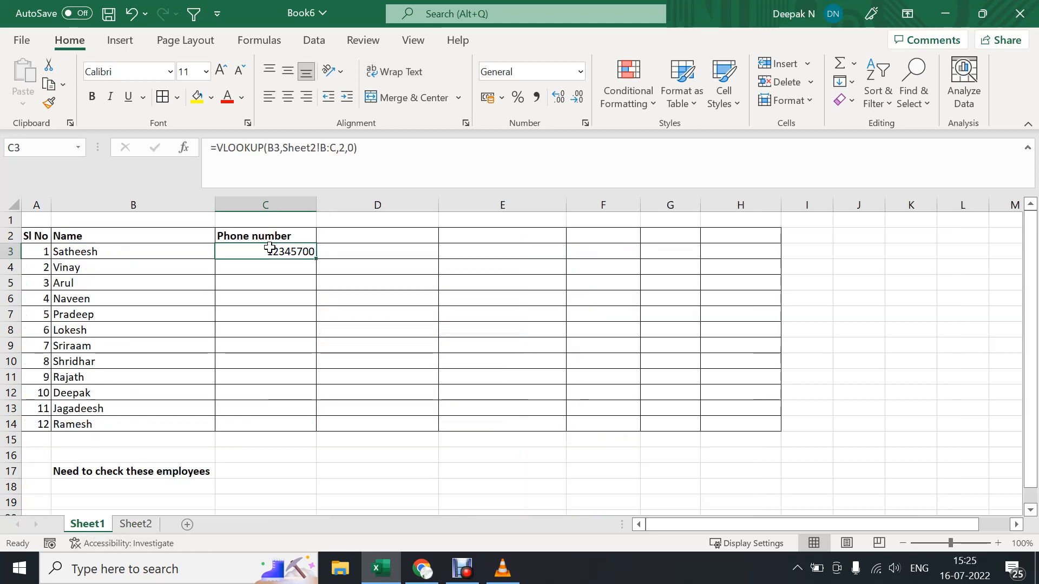
{"action": "double_click", "coordinate": [269, 248]}
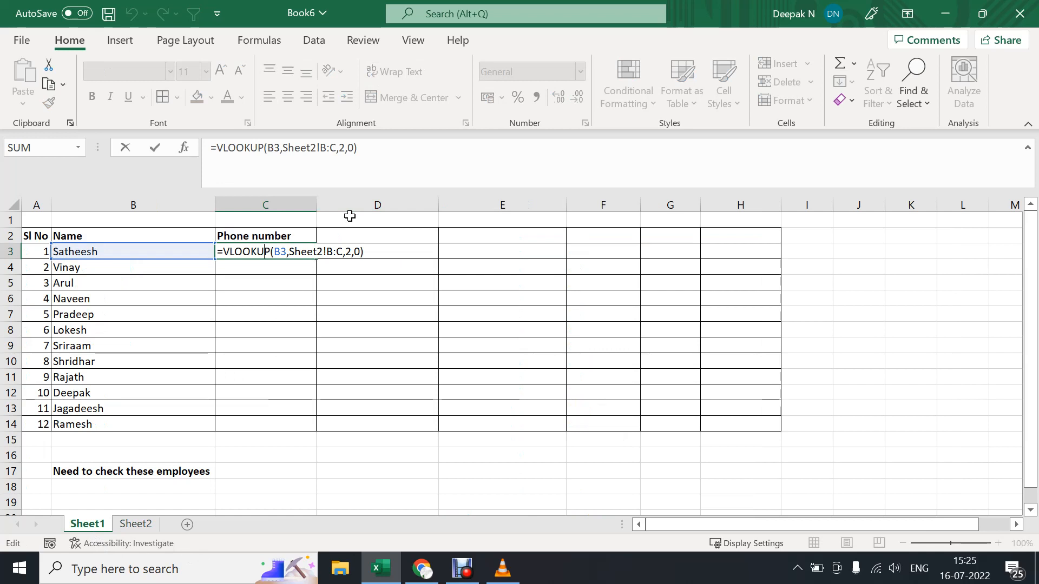
{"action": "key", "text": "Return"}
{"action": "left_click", "coordinate": [310, 250]}
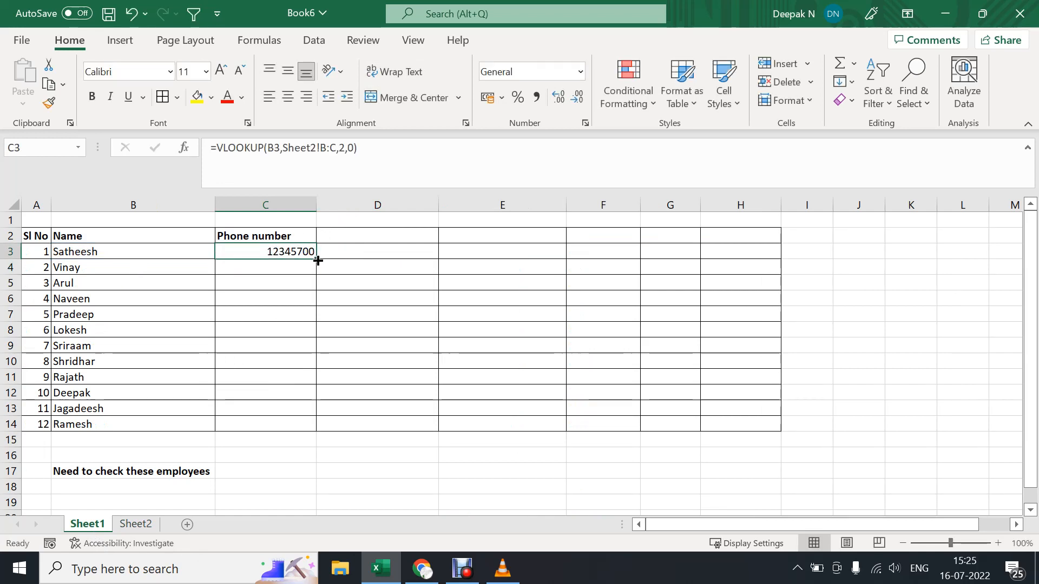
{"action": "double_click", "coordinate": [317, 260]}
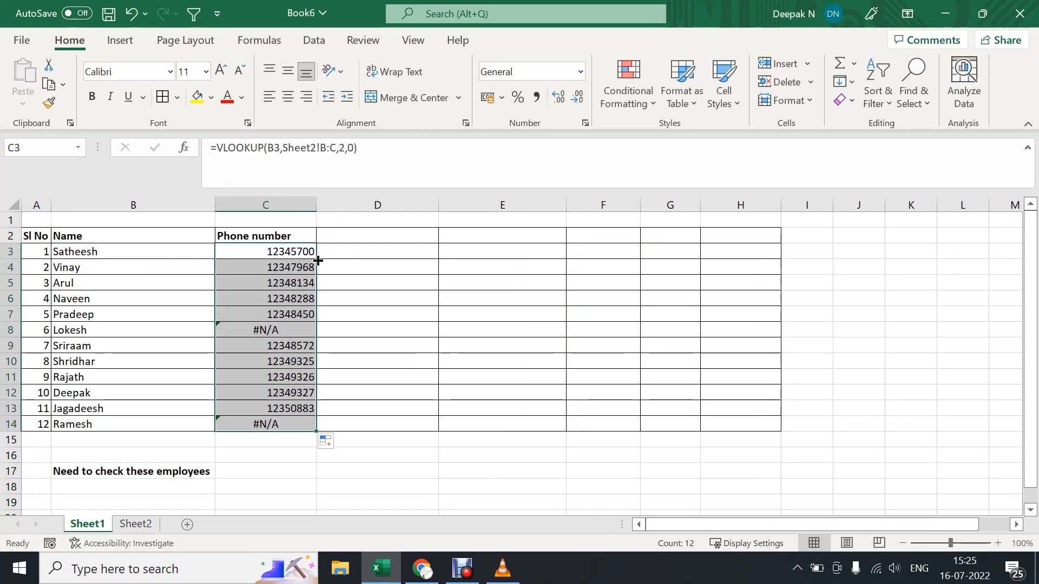
Compare the employee names in B3:B14 of Sheet1 with the Name column of Sheet2, ending on Sheet1.
{"action": "left_click", "coordinate": [289, 249]}
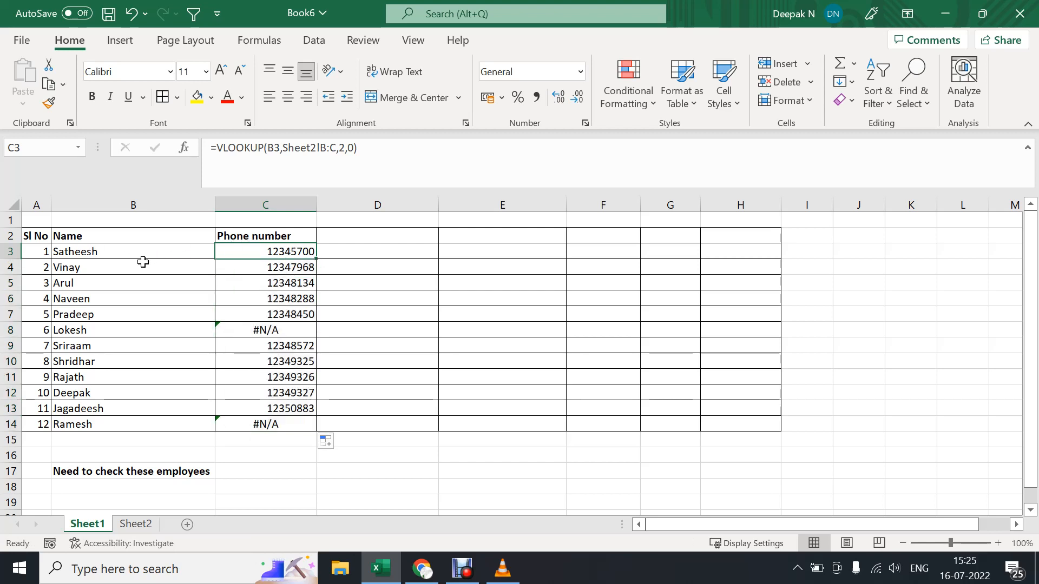
{"action": "left_click_drag", "start_coordinate": [140, 259], "coordinate": [137, 424]}
{"action": "left_click", "coordinate": [135, 525]}
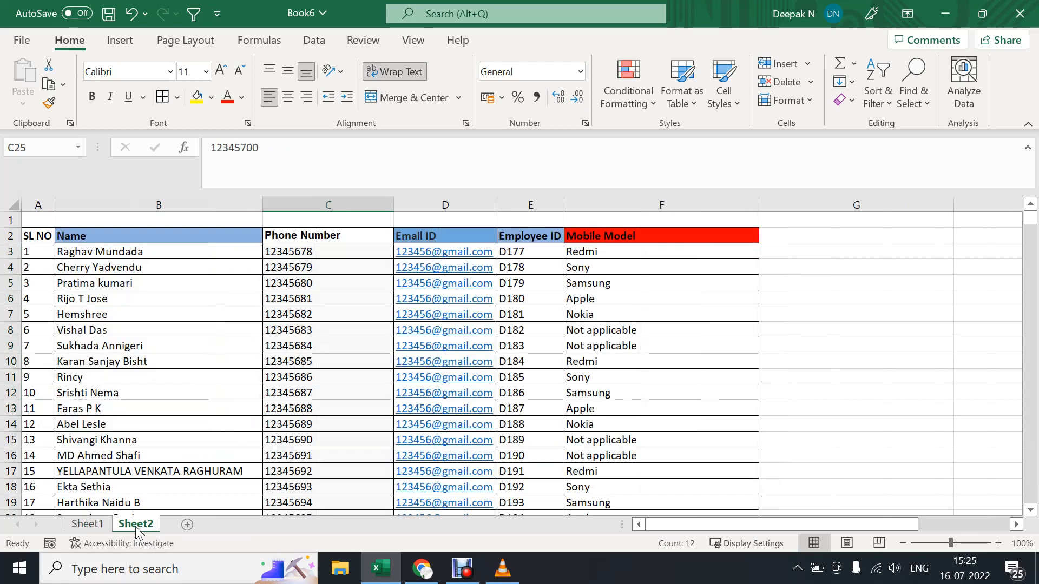
{"action": "left_click", "coordinate": [160, 206]}
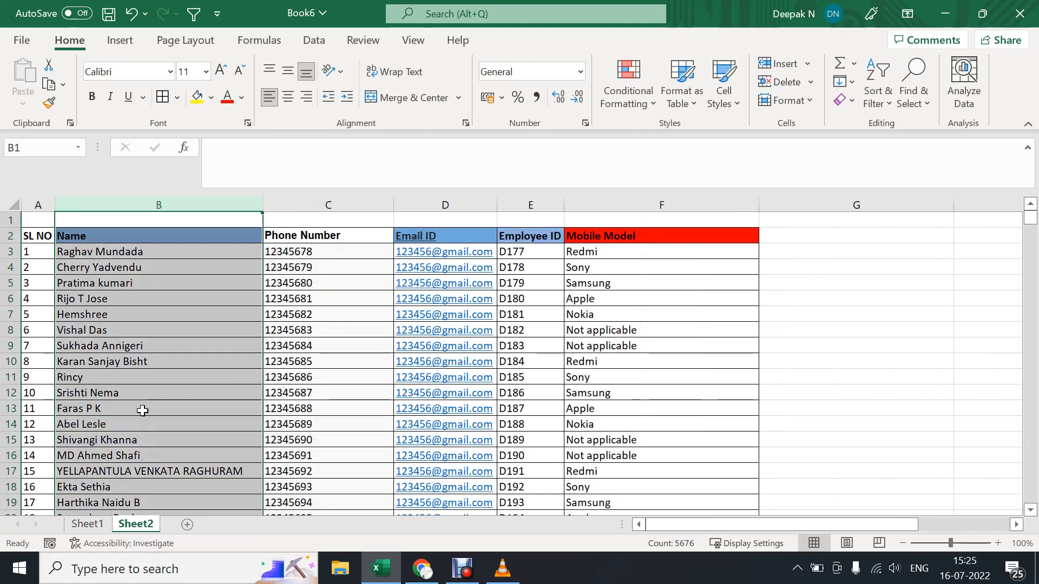
{"action": "left_click", "coordinate": [93, 528]}
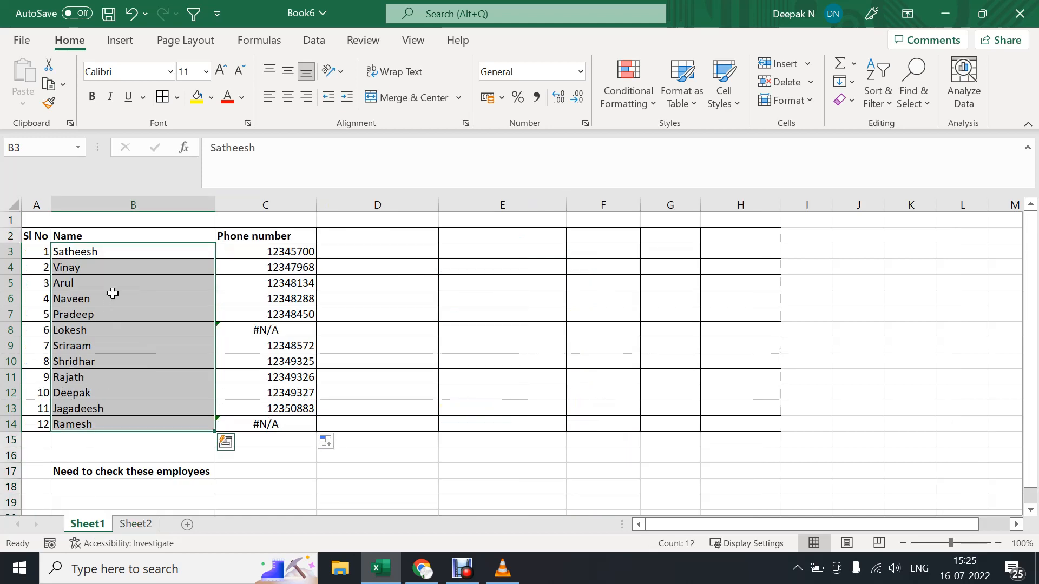
{"action": "left_click", "coordinate": [120, 253]}
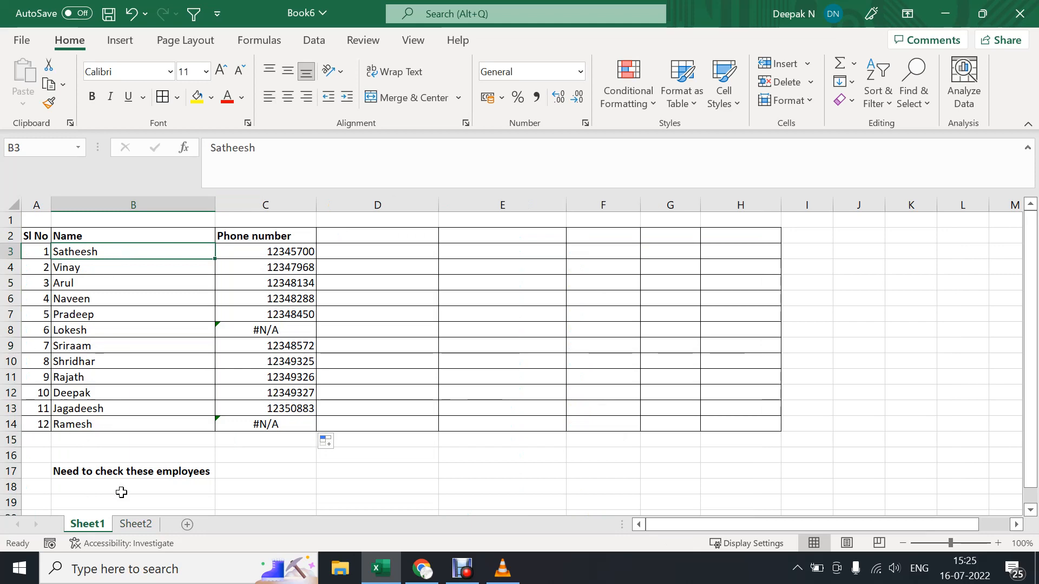
{"action": "left_click", "coordinate": [130, 526]}
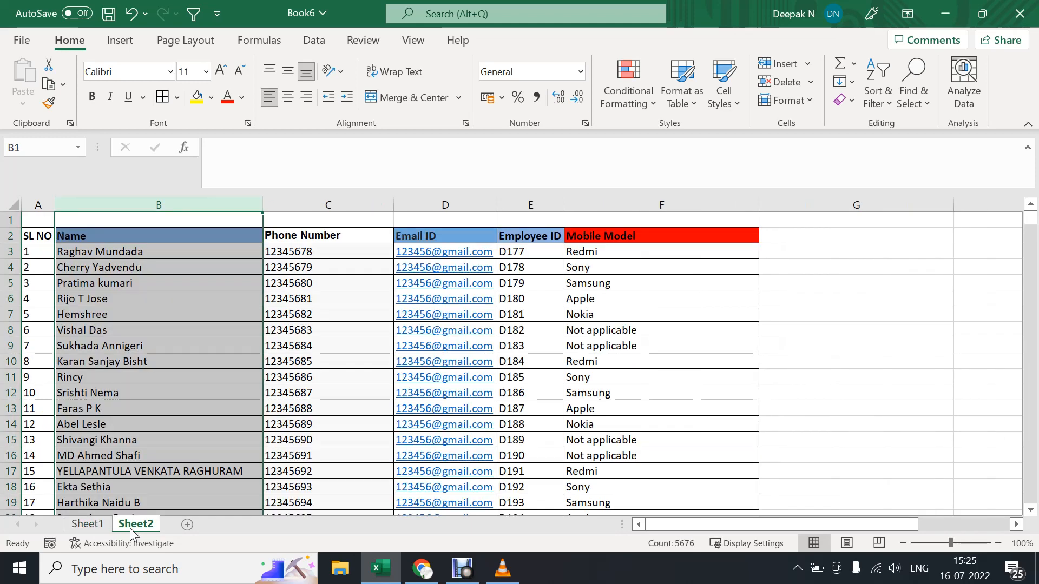
{"action": "left_click", "coordinate": [88, 524]}
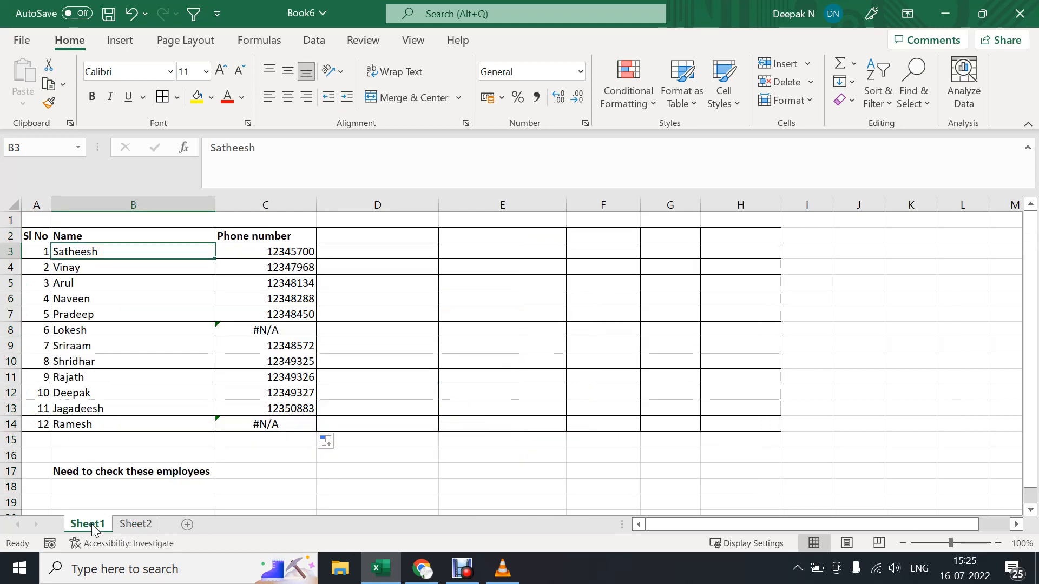
Add the column header "Email id" in cell D2 of Sheet1.
{"action": "left_click", "coordinate": [345, 240]}
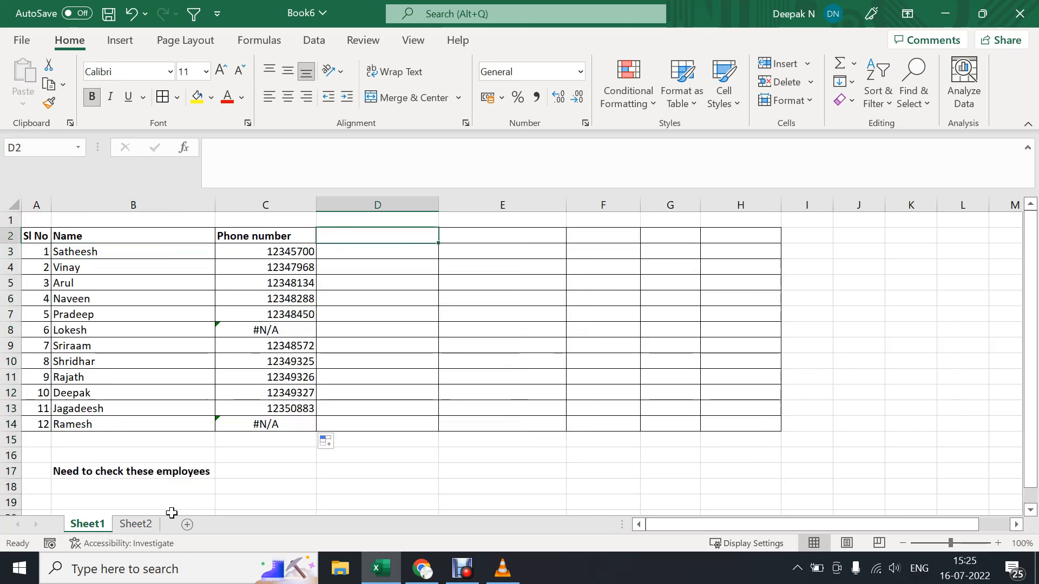
{"action": "left_click", "coordinate": [149, 524]}
{"action": "left_click", "coordinate": [103, 525]}
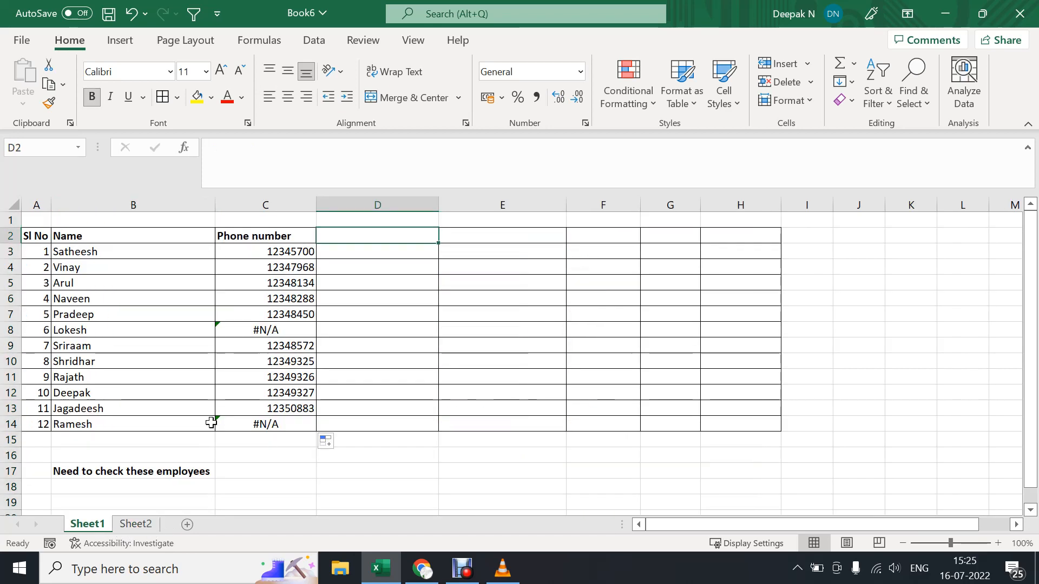
{"action": "type", "text": "Email "}
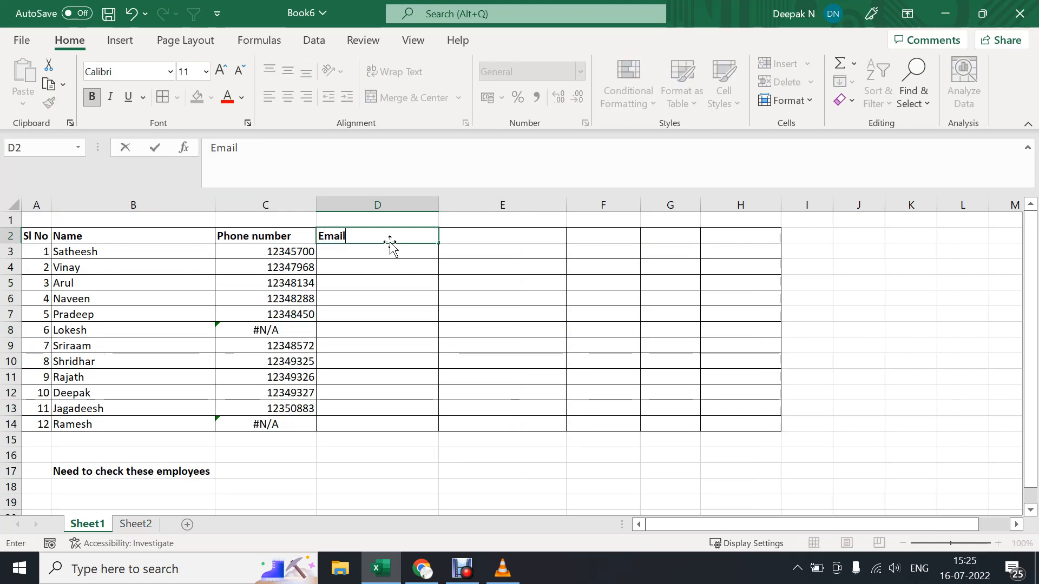
{"action": "type", "text": "id"}
{"action": "left_click", "coordinate": [360, 260]}
Start a VLOOKUP formula in cell D3 with the names in B3:B14 as the lookup value.
{"action": "left_click", "coordinate": [346, 251]}
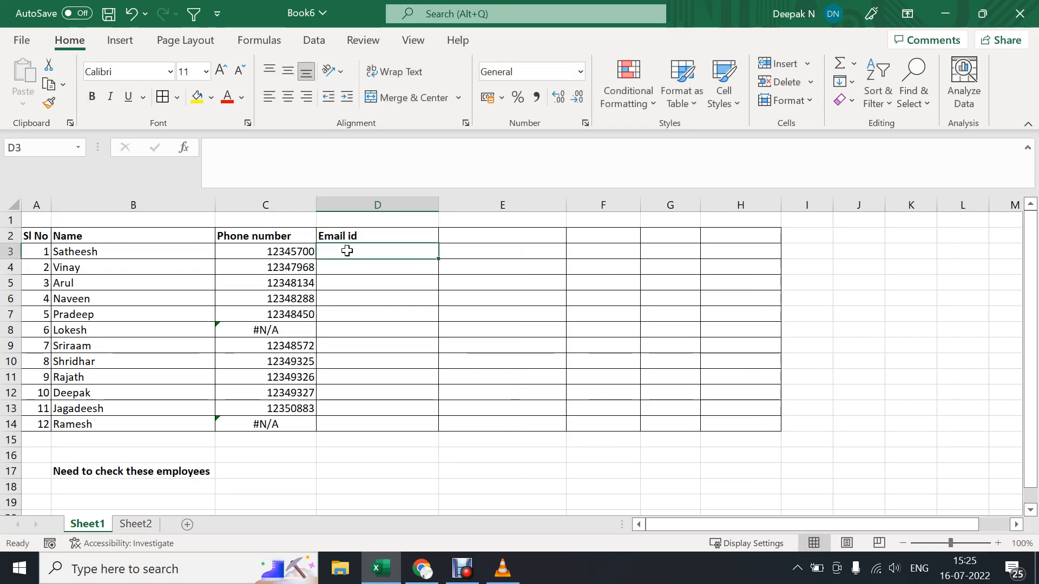
{"action": "type", "text": "=v"}
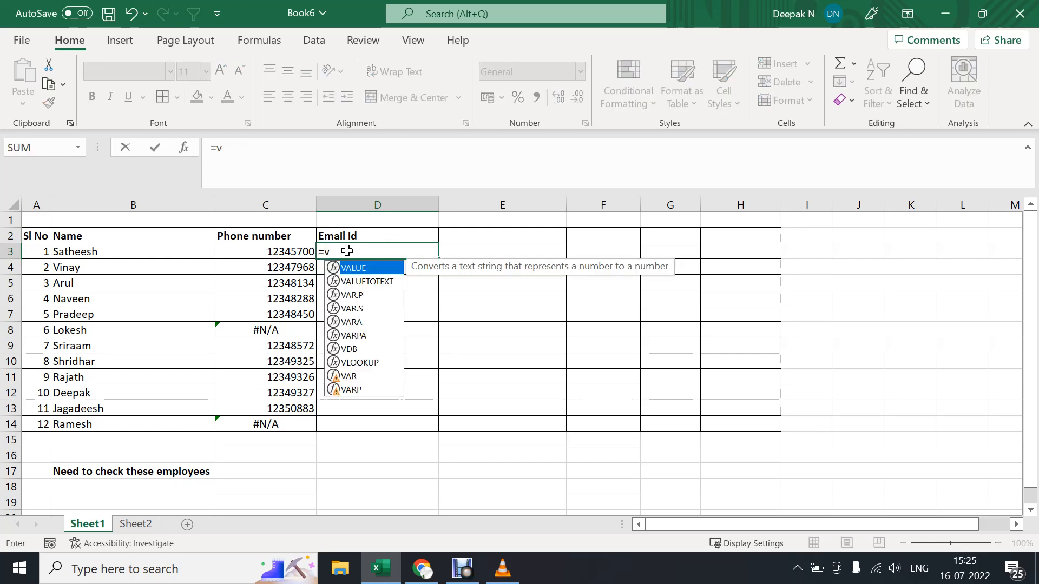
{"action": "key", "text": "Tab"}
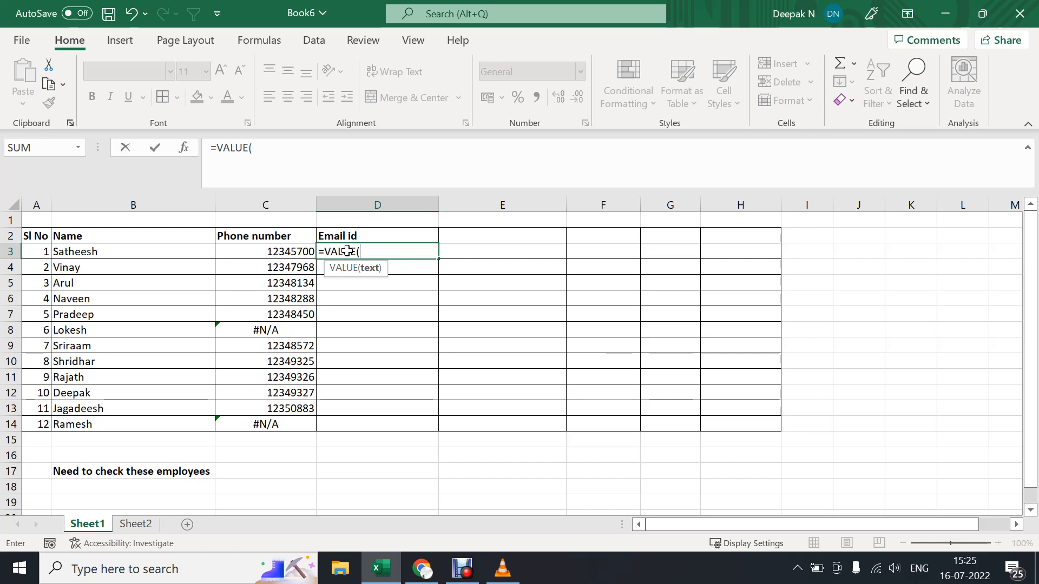
{"action": "key", "text": "BackSpace"}
{"action": "key", "text": "BackSpace"}
{"action": "key", "text": "BackSpace"}
{"action": "key", "text": "BackSpace"}
{"action": "key", "text": "BackSpace"}
{"action": "type", "text": "lo"}
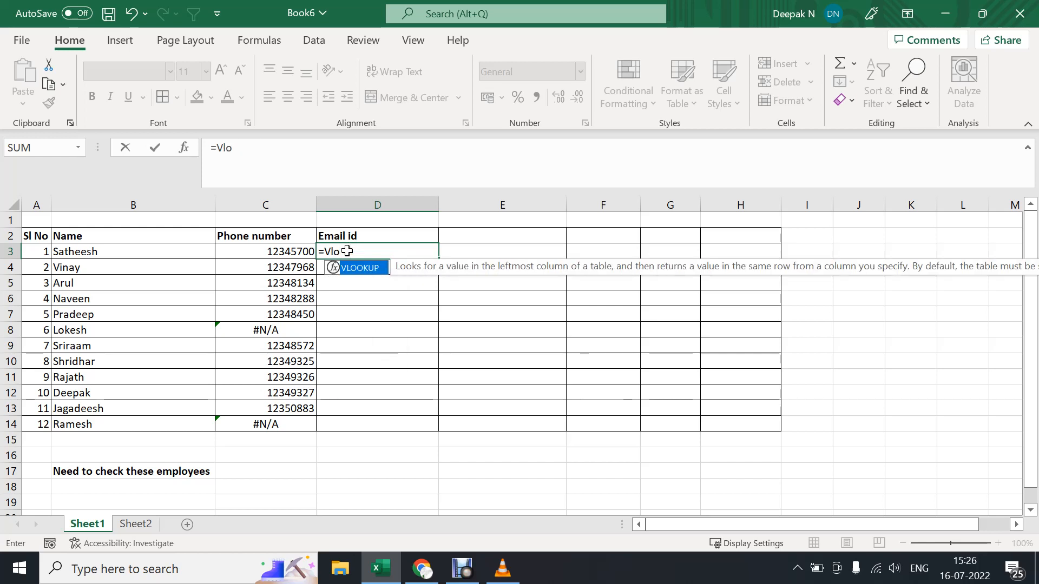
{"action": "key", "text": "Tab"}
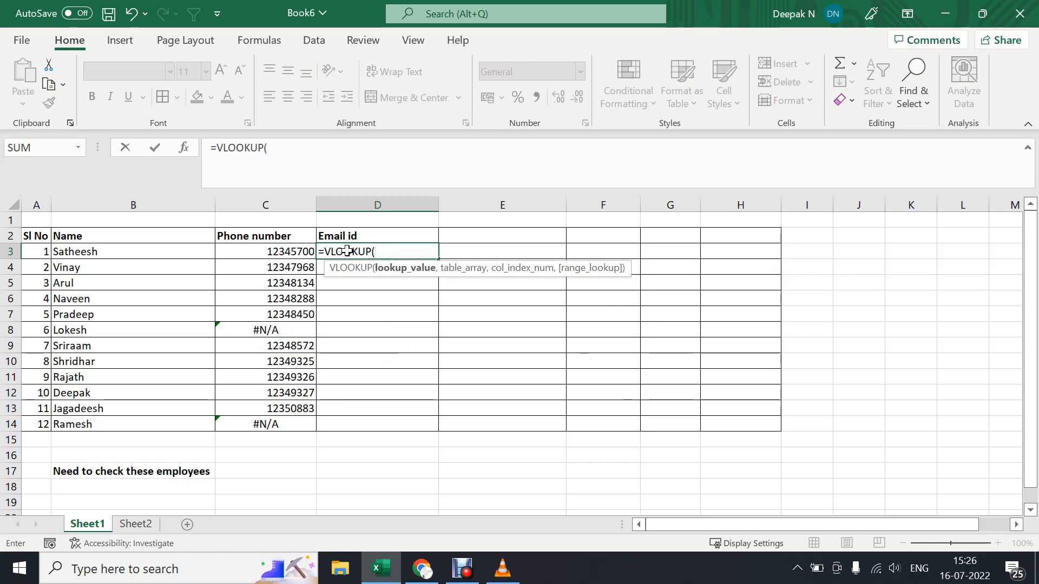
{"action": "left_click_drag", "start_coordinate": [105, 252], "coordinate": [104, 415]}
{"action": "type", "text": ","}
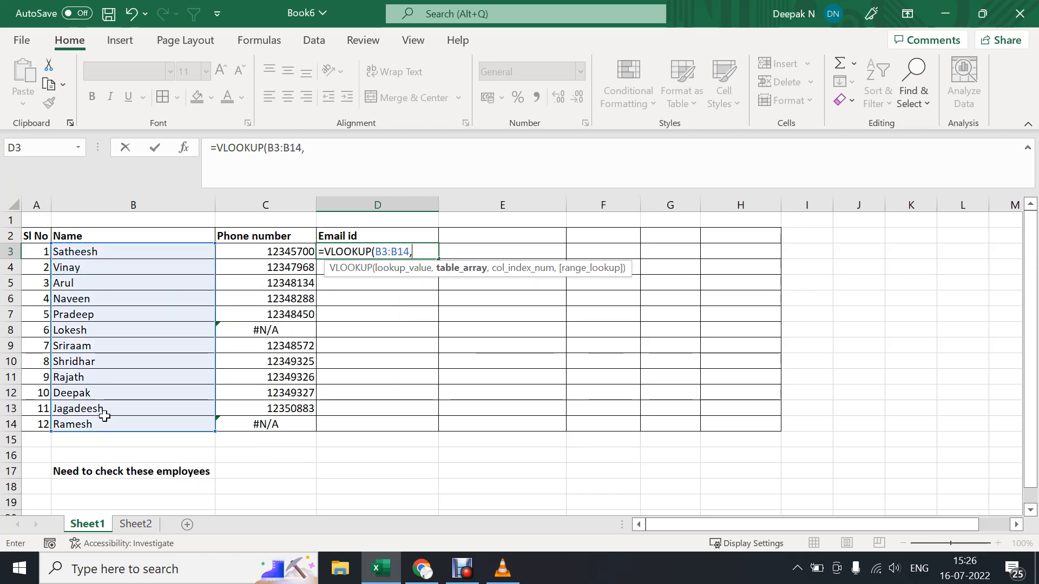
Set the email formula's table array to columns B:D of Sheet2.
{"action": "left_click", "coordinate": [136, 524]}
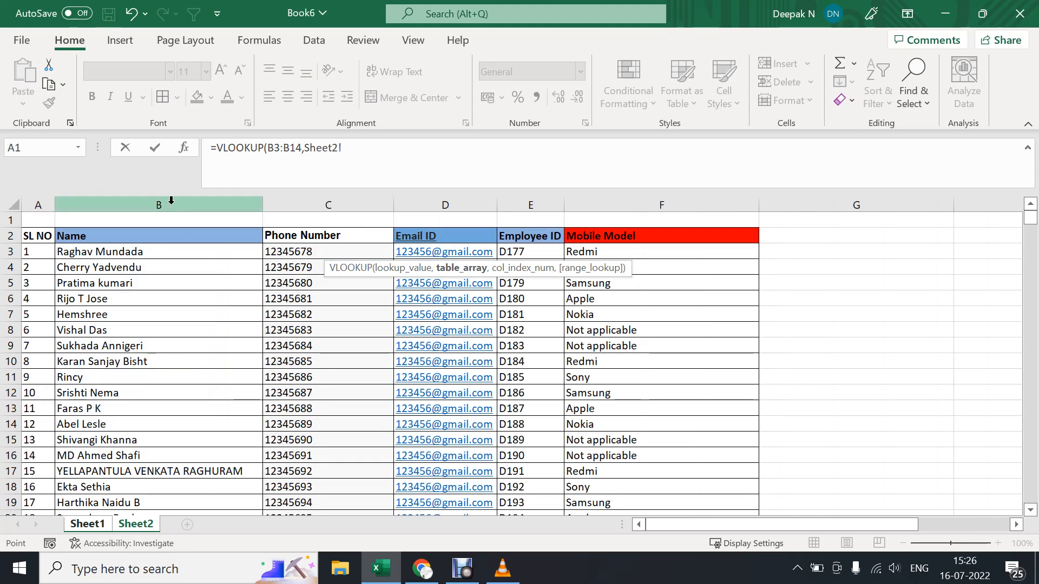
{"action": "left_click_drag", "start_coordinate": [171, 201], "coordinate": [418, 209]}
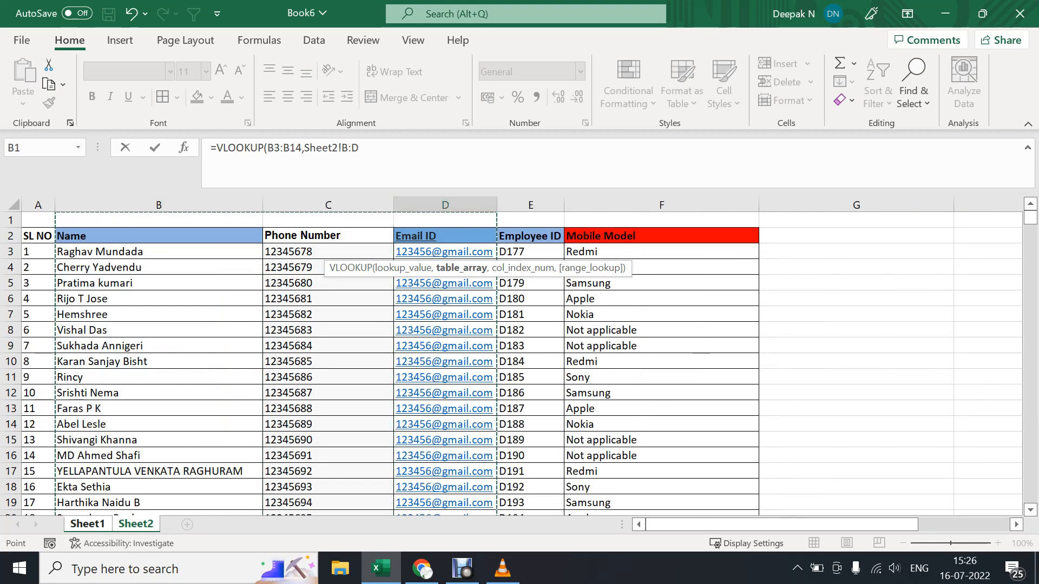
{"action": "left_click", "coordinate": [365, 149]}
{"action": "type", "text": ","}
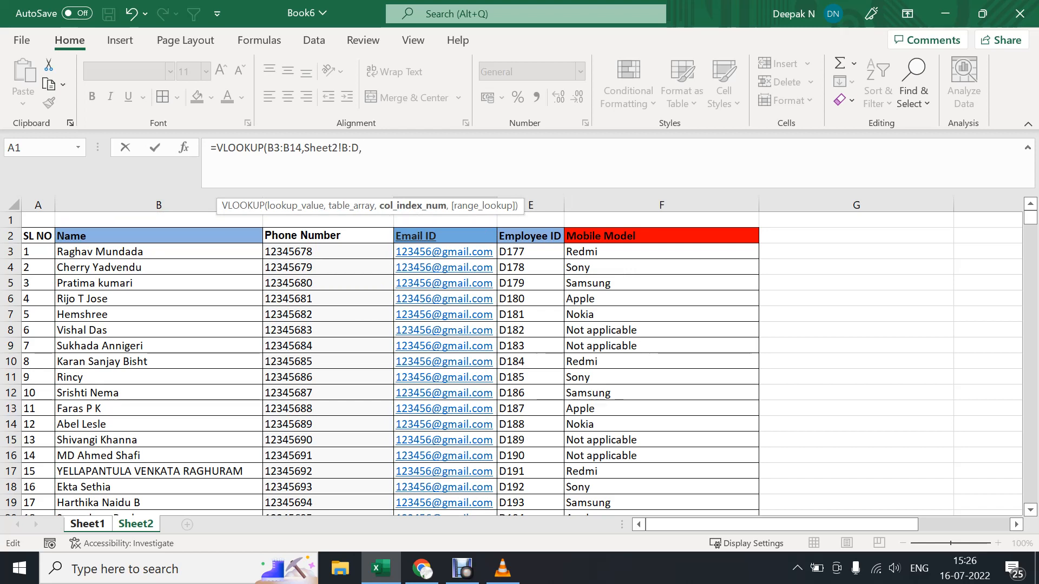
{"action": "type", "text": "3,"}
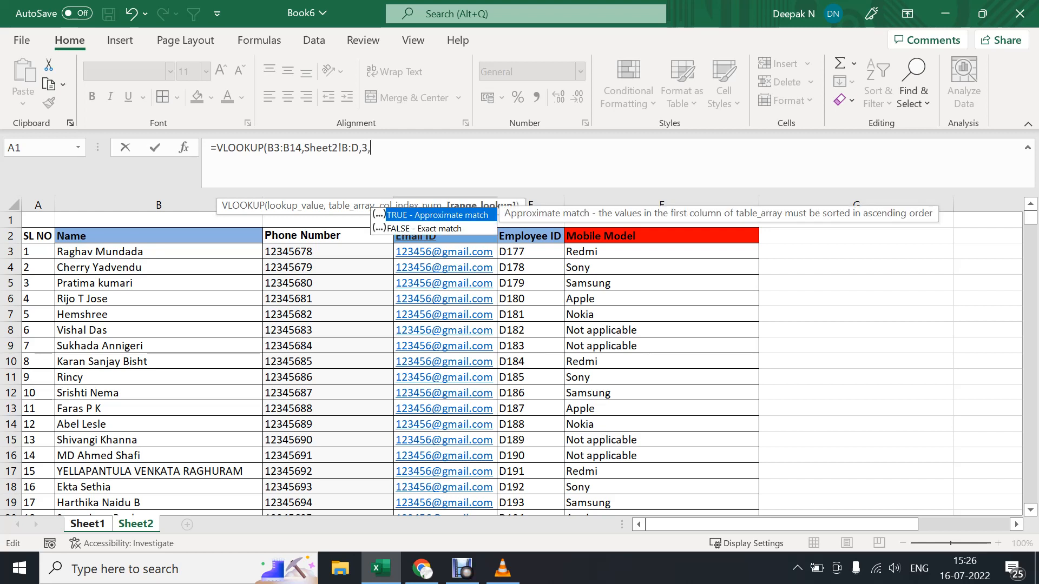
{"action": "type", "text": "0)"}
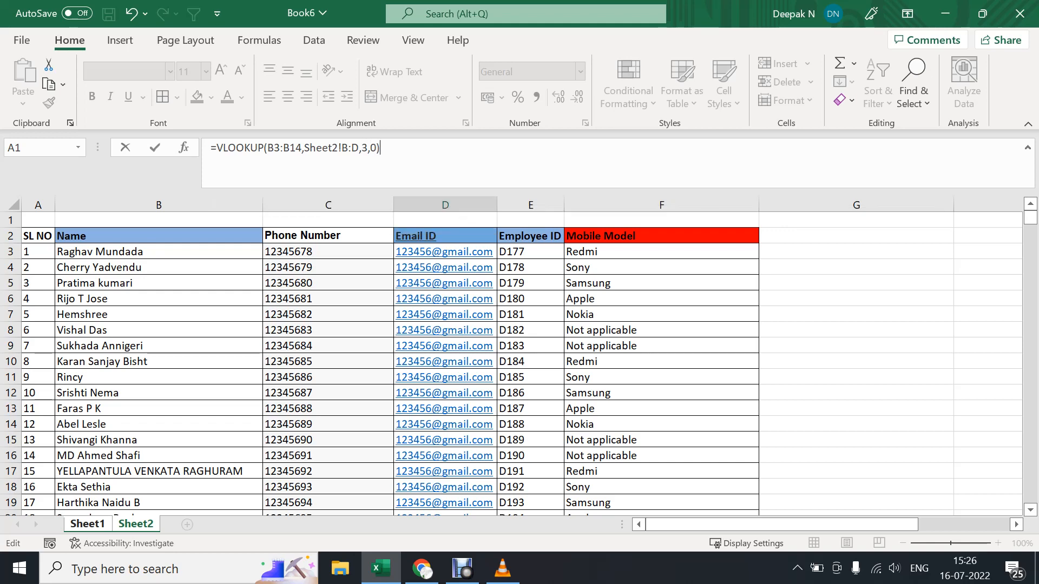
Set the column index to 3 and the range lookup to 0, and complete the email VLOOKUP formula.
{"action": "key", "text": "Return"}
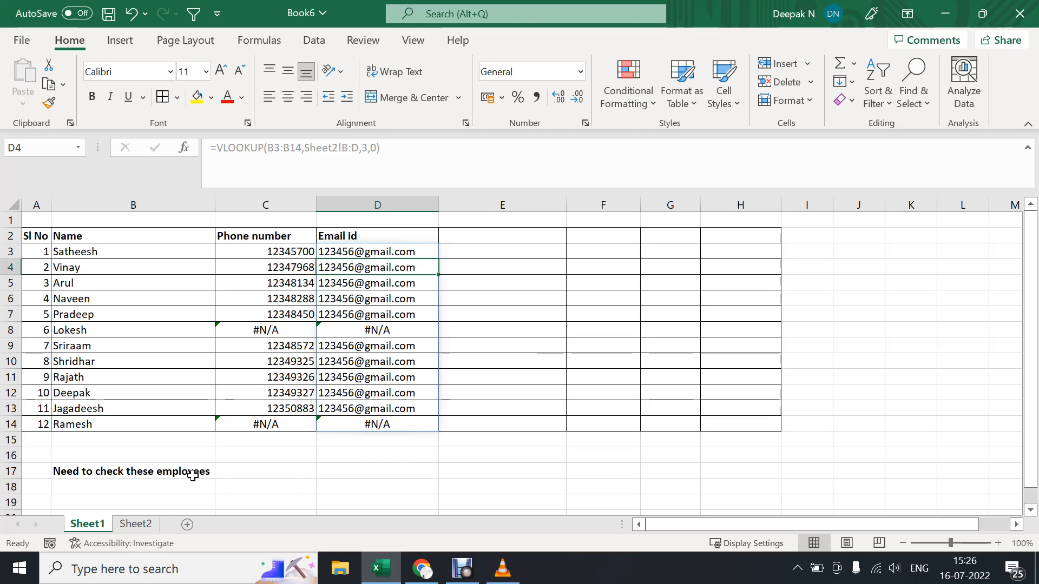
{"action": "left_click", "coordinate": [136, 524]}
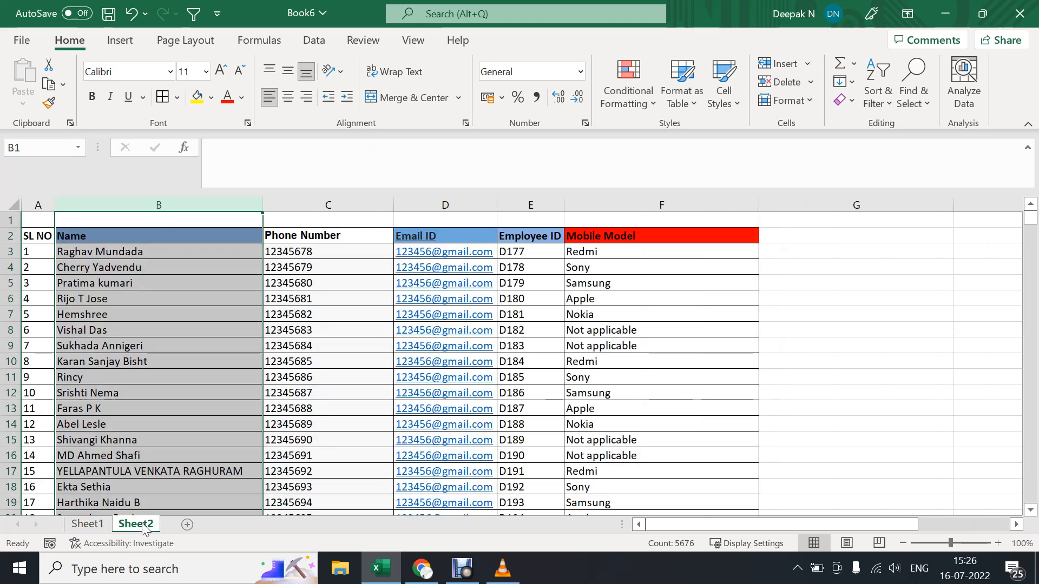
{"action": "left_click", "coordinate": [87, 524]}
{"action": "left_click", "coordinate": [116, 524]}
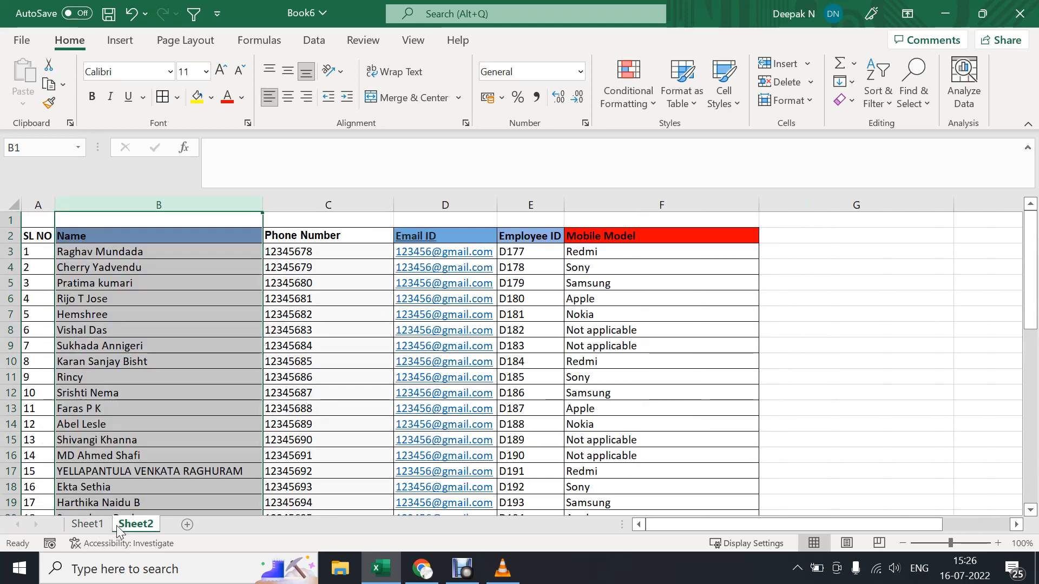
{"action": "left_click", "coordinate": [99, 525]}
{"action": "left_click", "coordinate": [132, 526]}
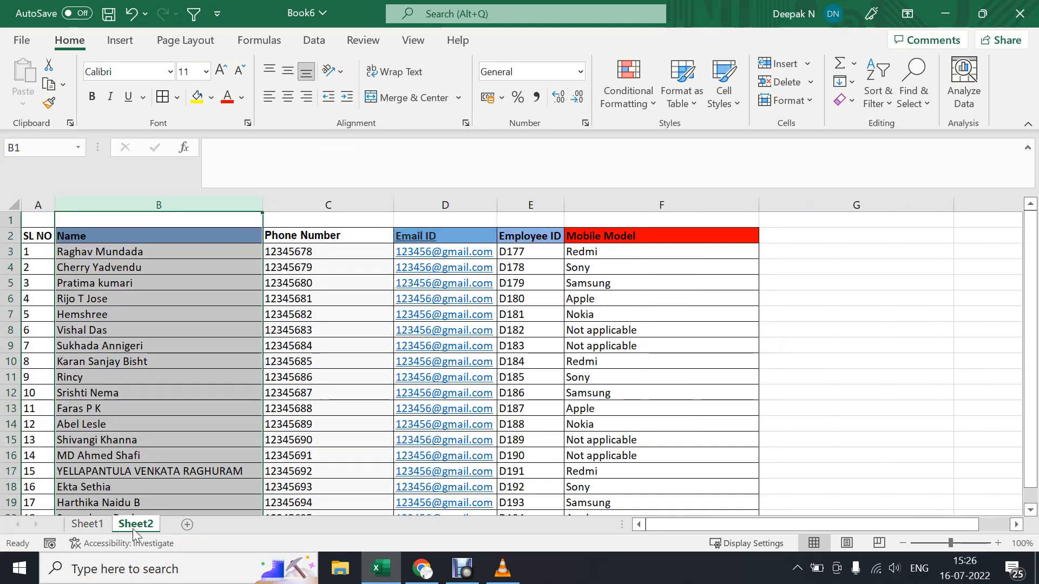
{"action": "left_click", "coordinate": [91, 527]}
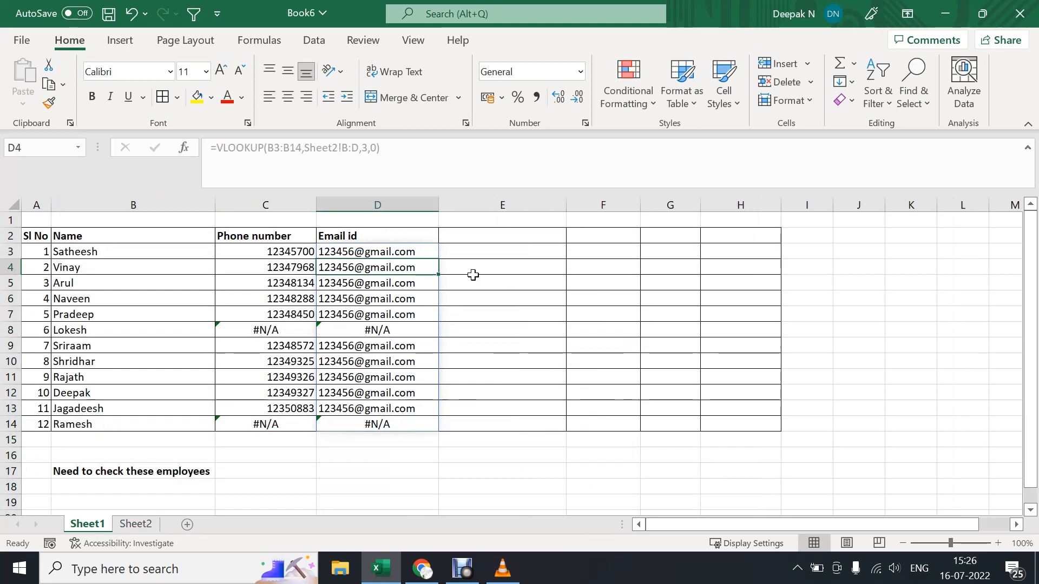
Add the column header "Employee Id" in cell E2 of Sheet1.
{"action": "left_click", "coordinate": [488, 249]}
{"action": "left_click", "coordinate": [488, 240]}
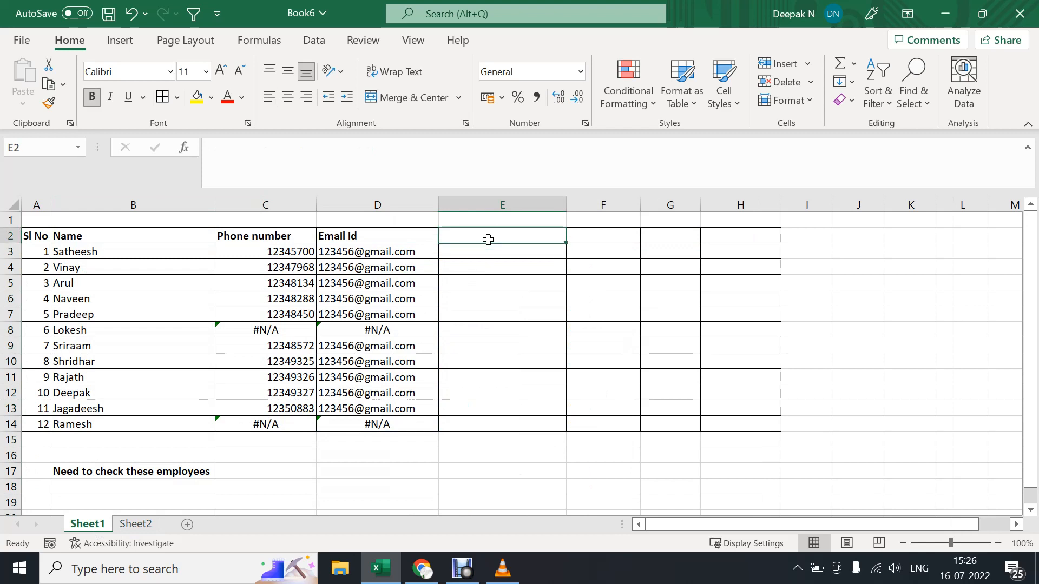
{"action": "type", "text": "Employee Id"}
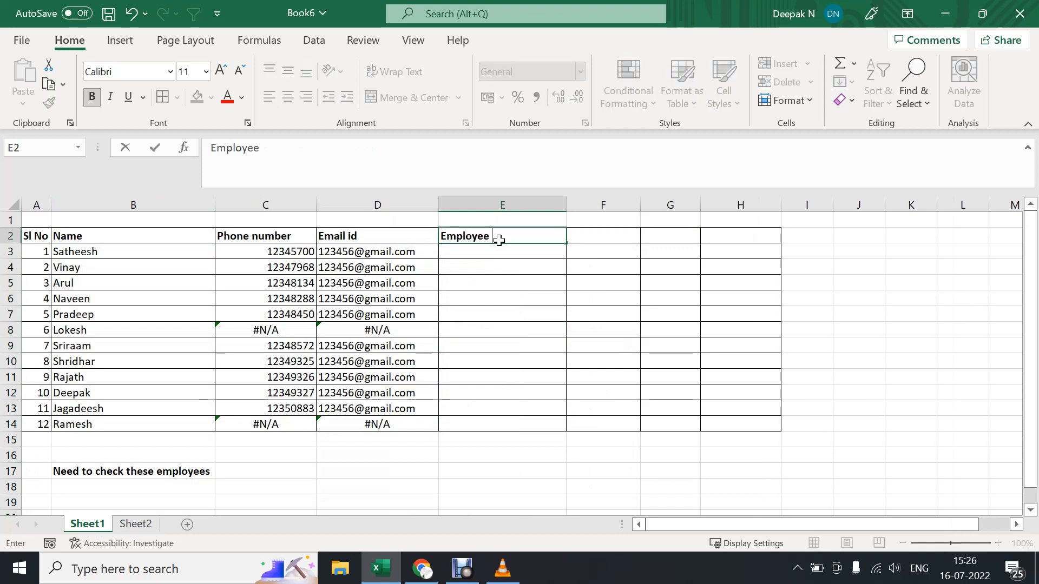
Start a VLOOKUP formula in cell E3 with B3 as the lookup value.
{"action": "left_click", "coordinate": [487, 251]}
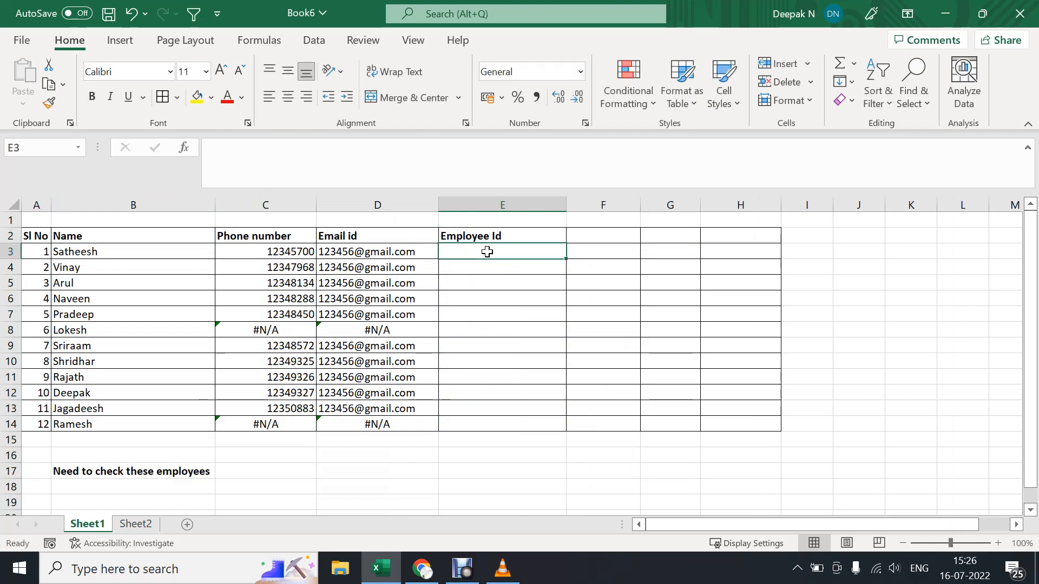
{"action": "type", "text": "=vl"}
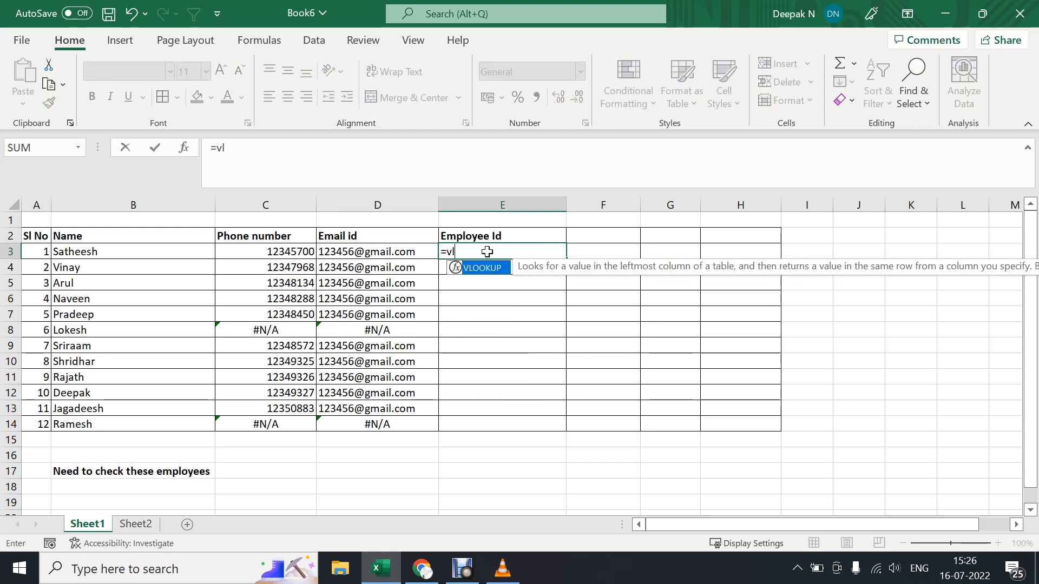
{"action": "key", "text": "Tab"}
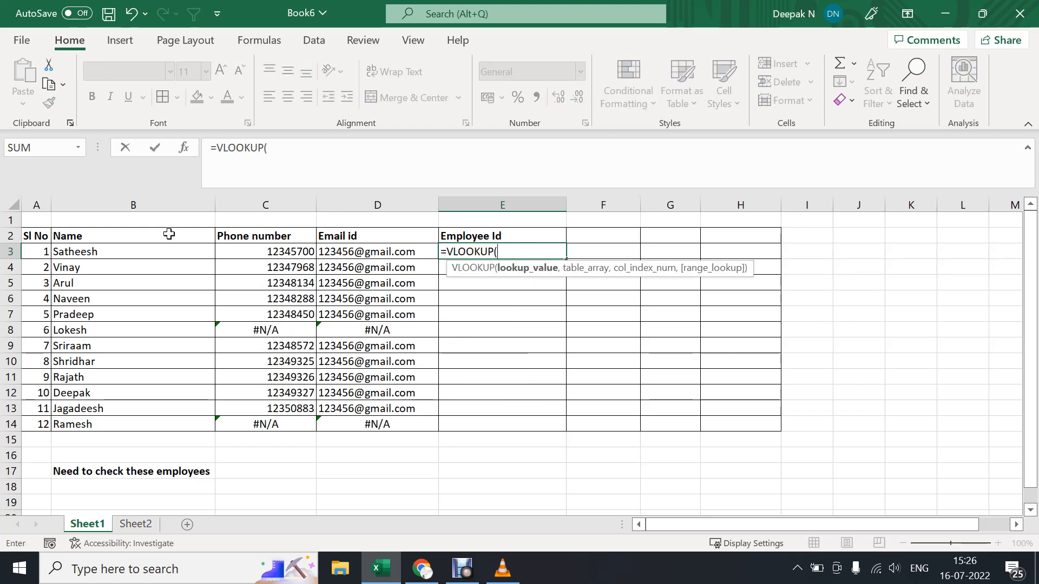
{"action": "left_click", "coordinate": [154, 250]}
{"action": "type", "text": ","}
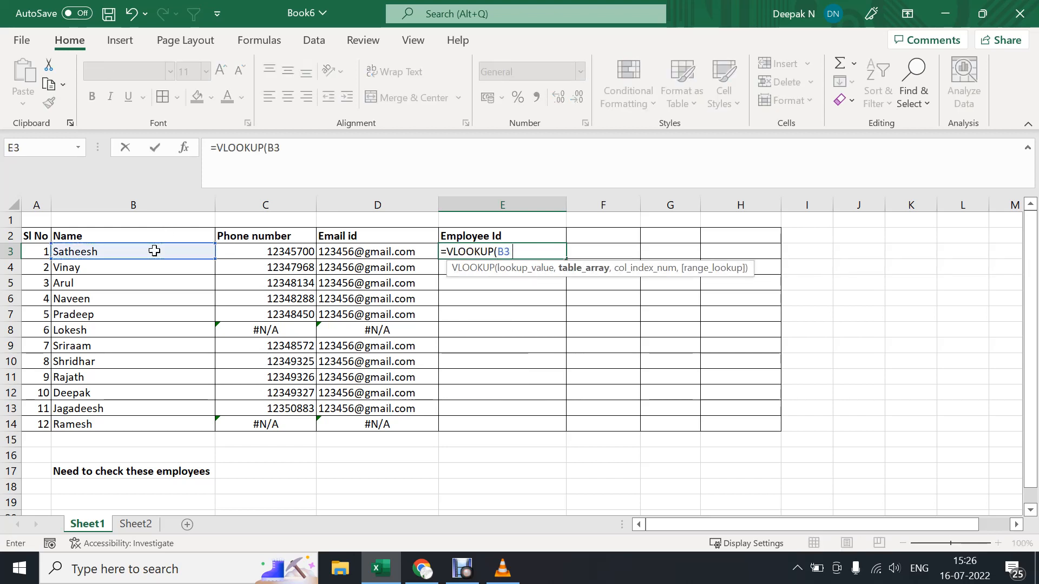
Set the employee ID formula's table array to columns B:E of Sheet2.
{"action": "left_click", "coordinate": [131, 527]}
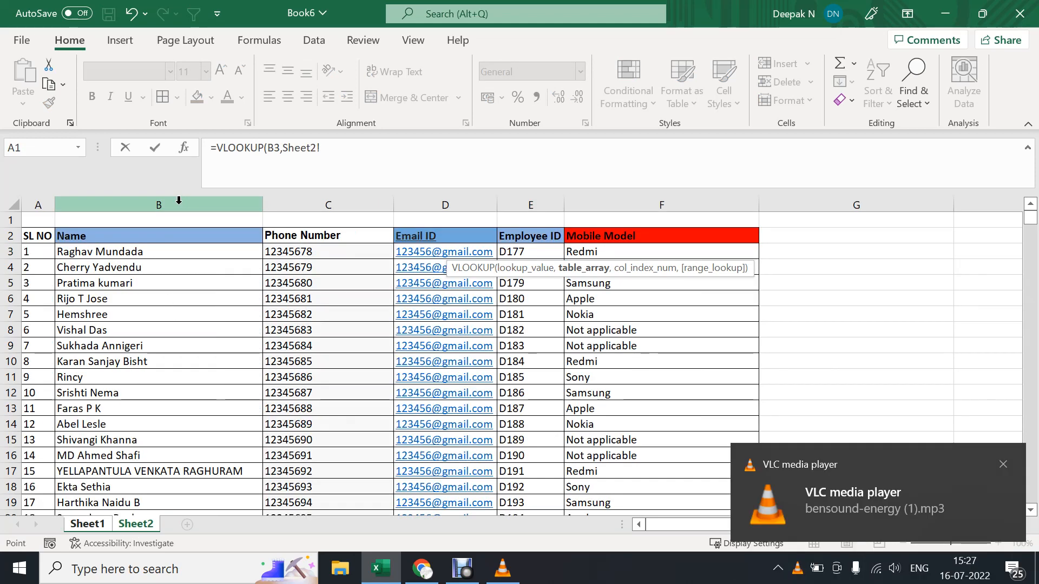
{"action": "left_click_drag", "start_coordinate": [180, 201], "coordinate": [509, 207]}
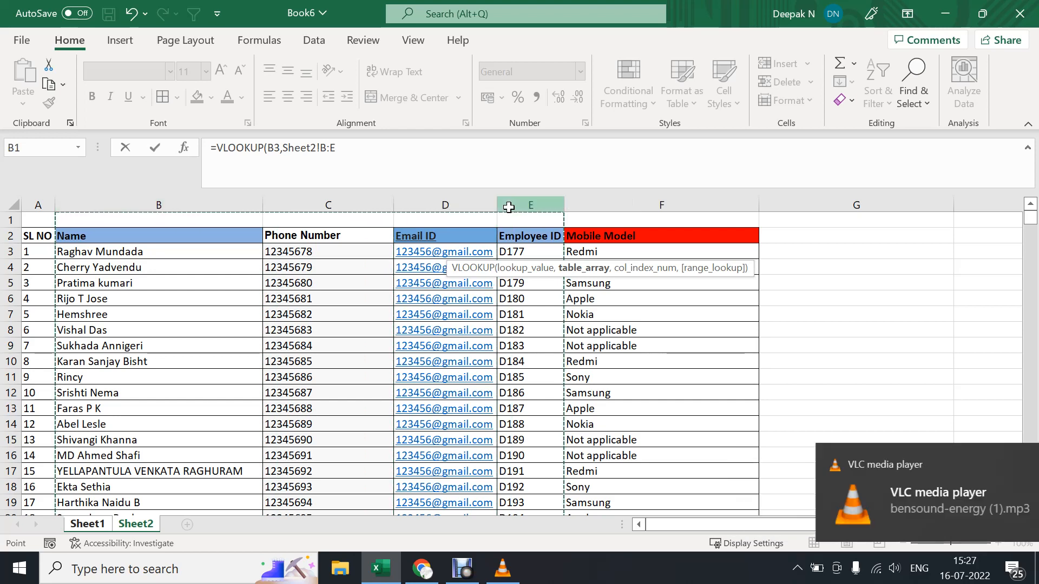
{"action": "type", "text": ","}
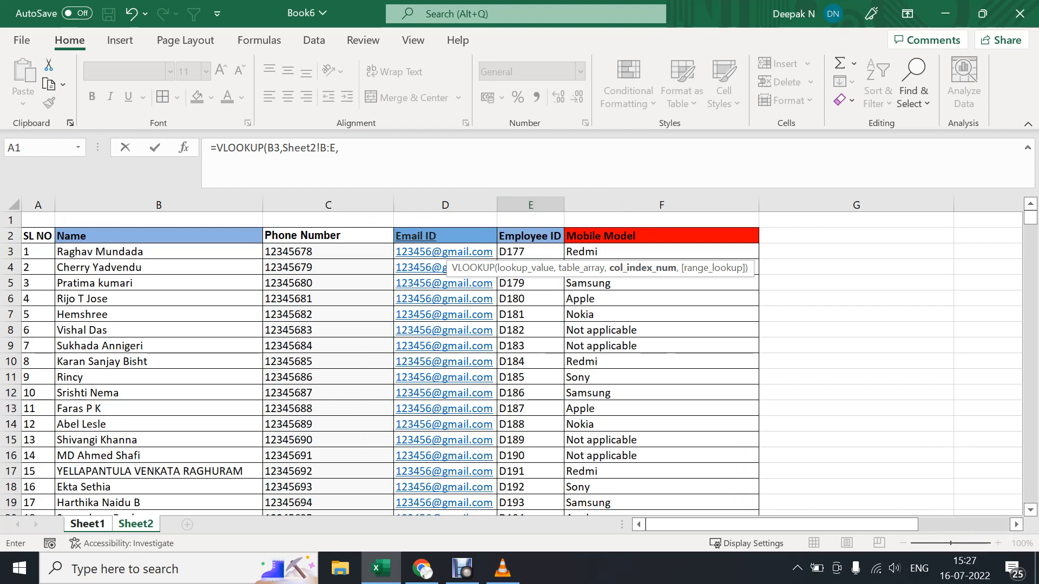
Set the employee ID formula's column index to 4 and its range lookup to 0, and close the formula.
{"action": "left_click", "coordinate": [339, 148]}
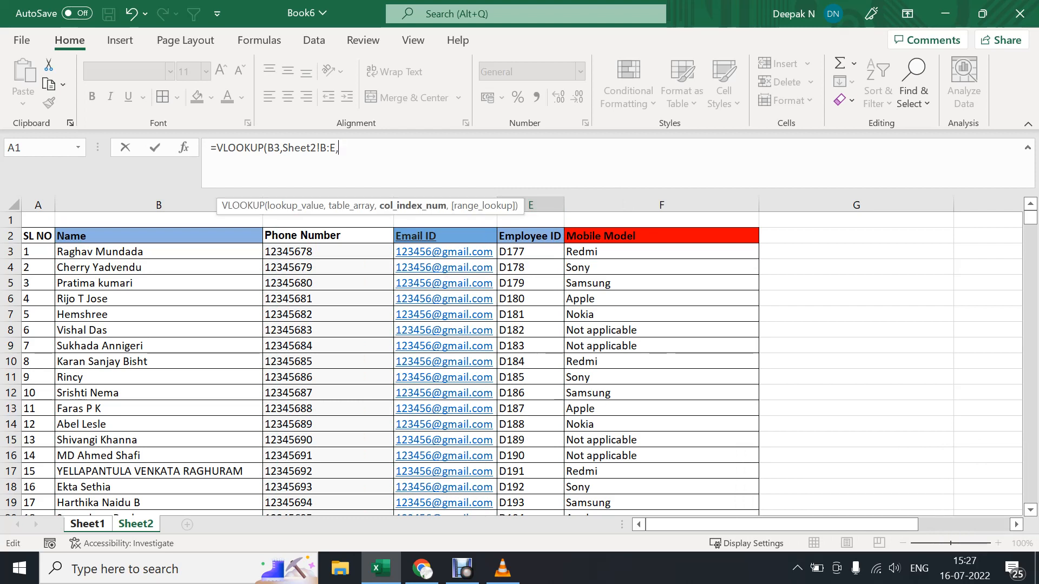
{"action": "type", "text": "4,"}
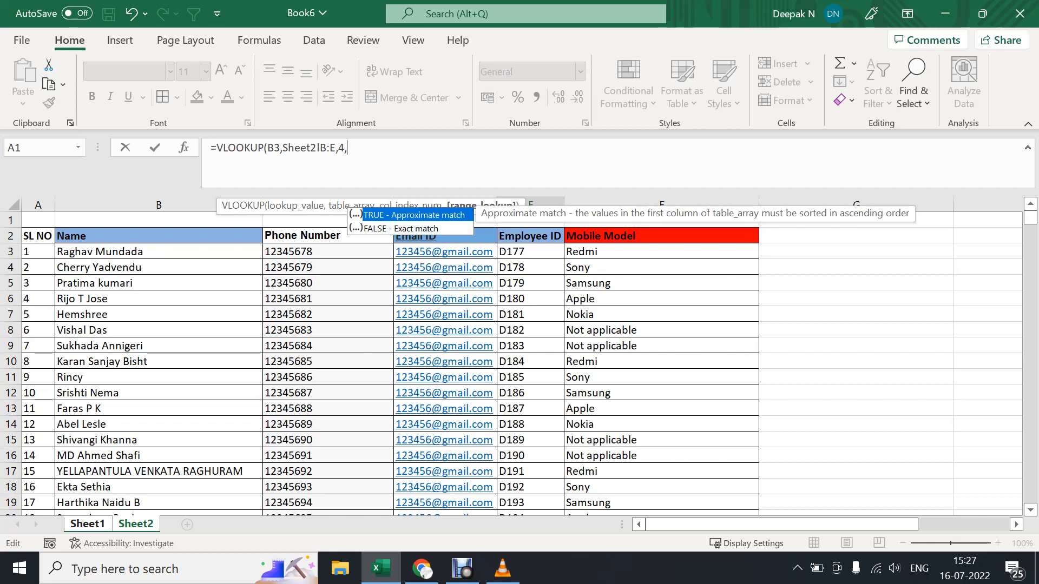
{"action": "type", "text": "0)"}
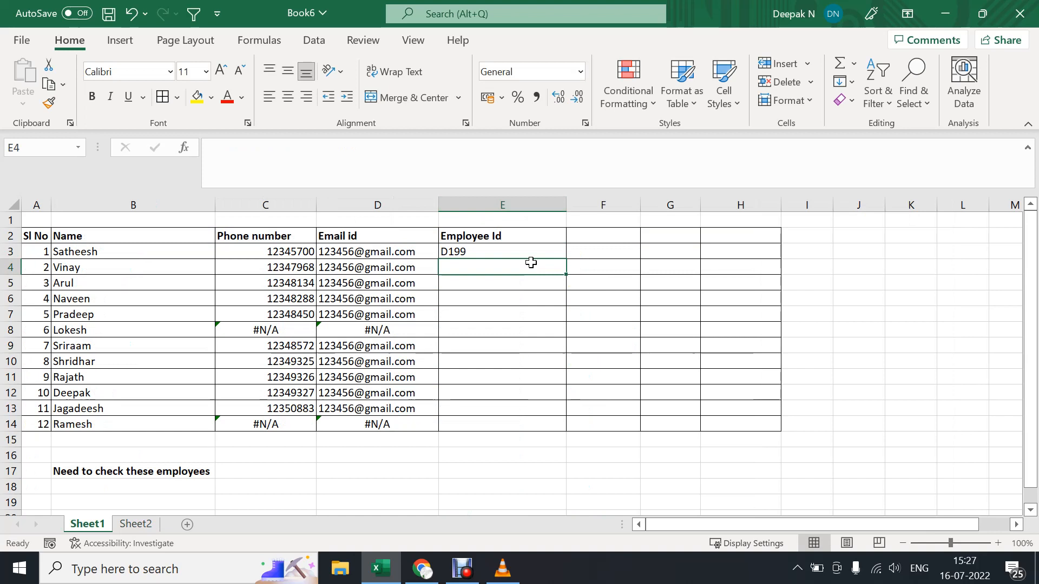
Fill the employee ID formula from E3 down to E14.
{"action": "left_click", "coordinate": [532, 253]}
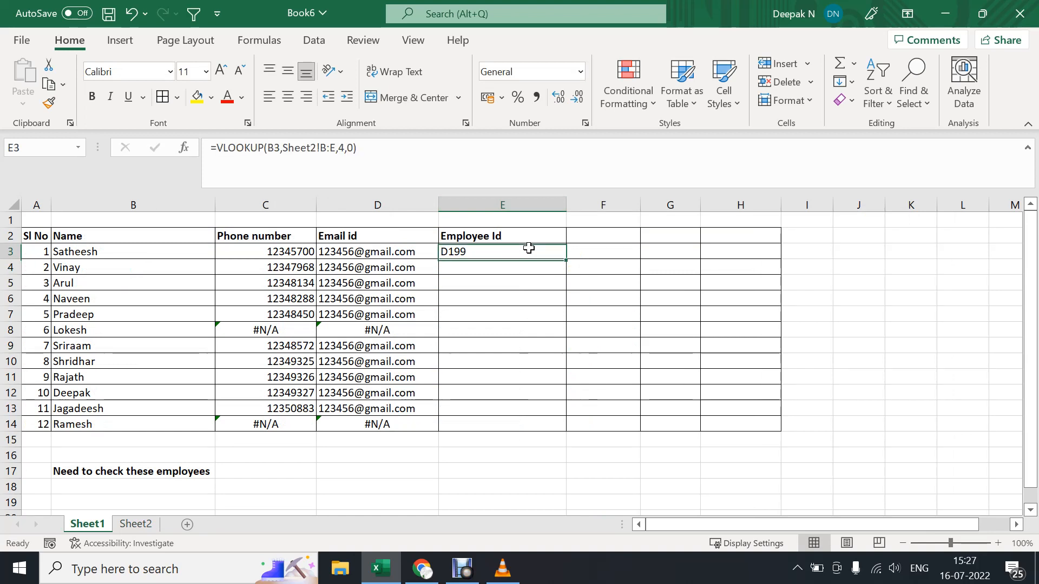
{"action": "double_click", "coordinate": [565, 259]}
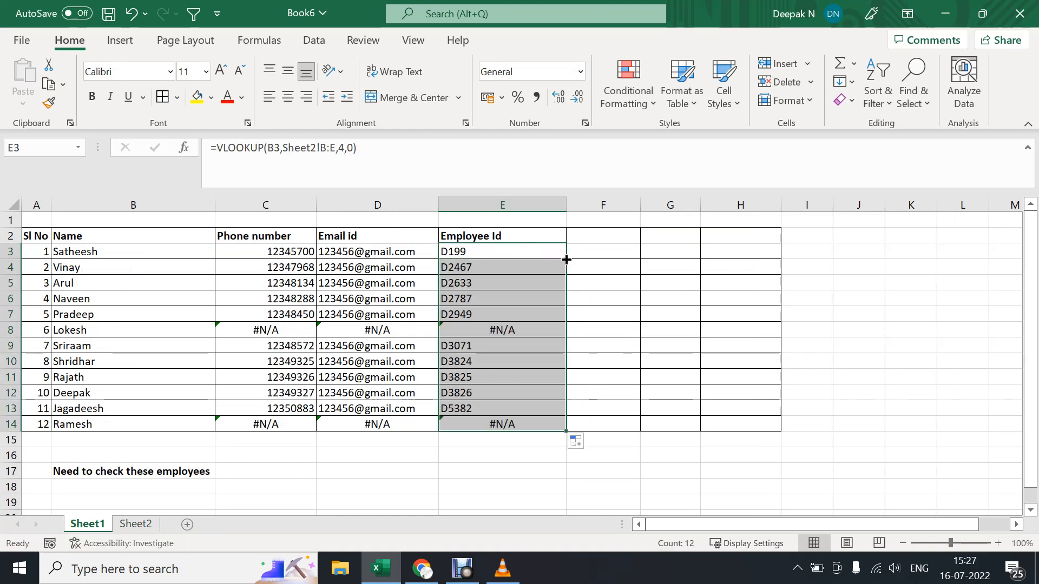
{"action": "left_click", "coordinate": [96, 424]}
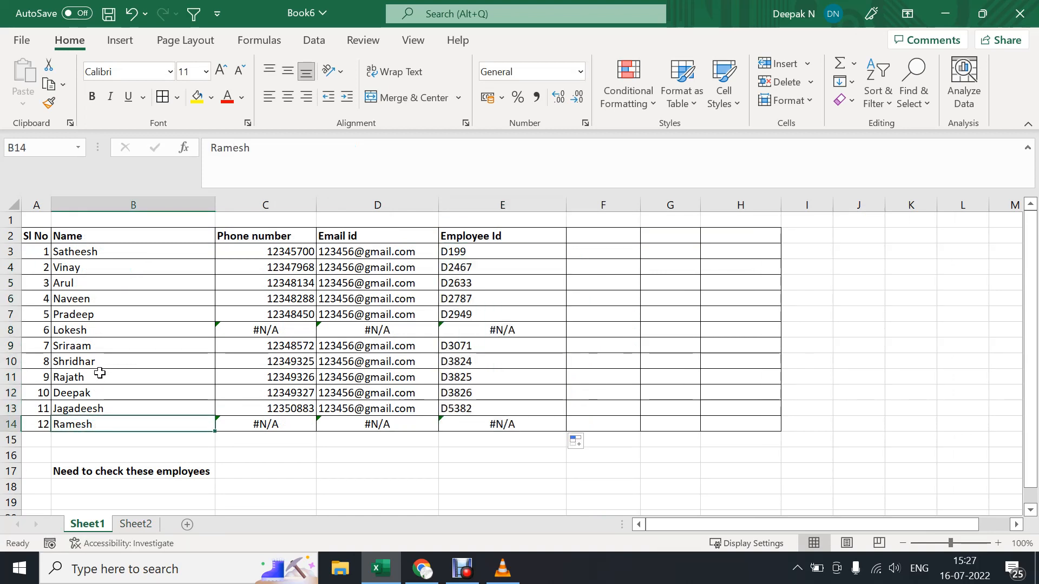
{"action": "left_click", "coordinate": [117, 330]}
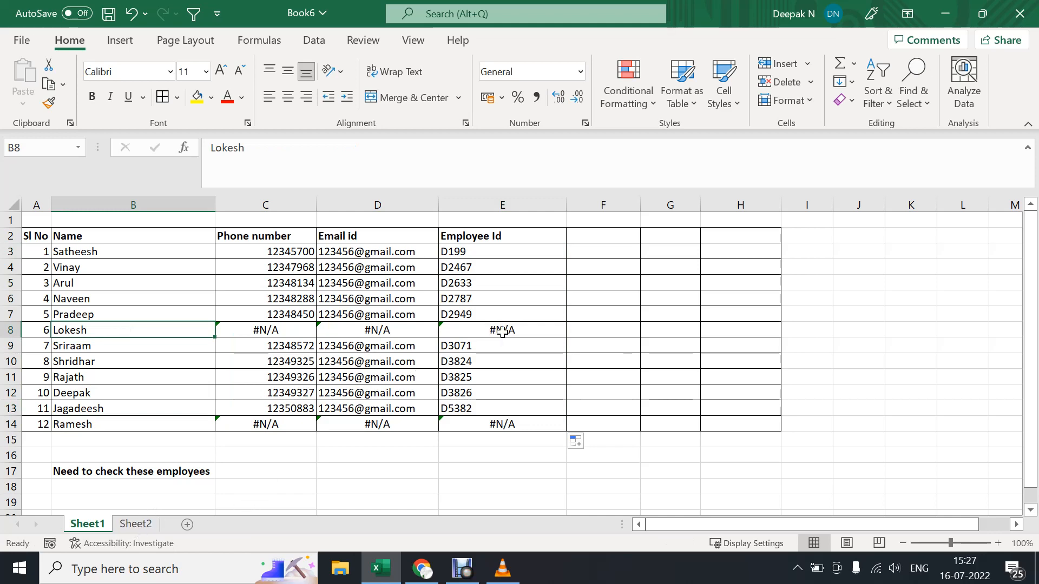
Add the column header "Mobile" in cell F2 of Sheet1.
{"action": "left_click", "coordinate": [148, 524]}
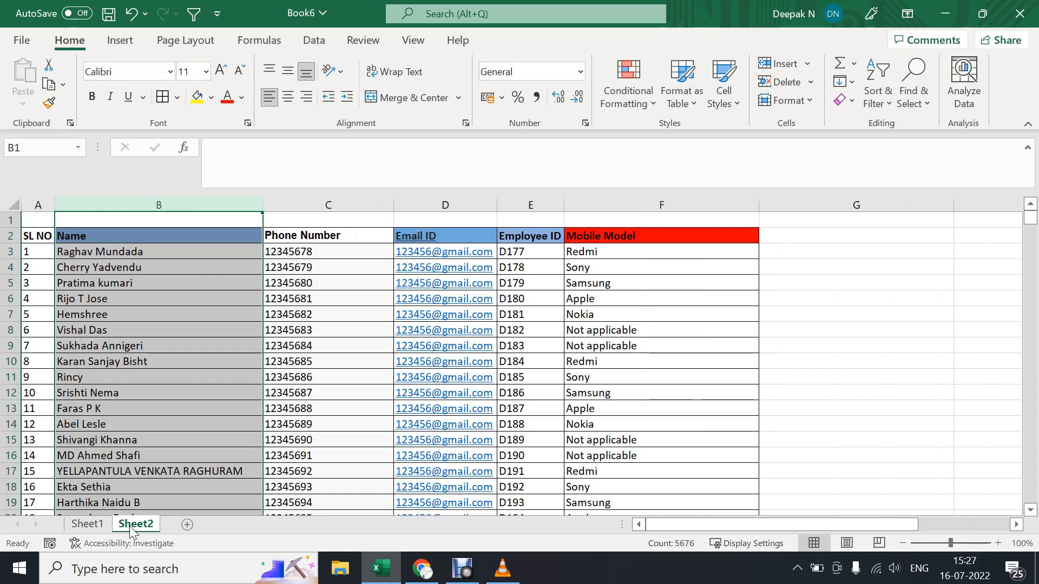
{"action": "left_click", "coordinate": [89, 525]}
{"action": "left_click", "coordinate": [584, 241]}
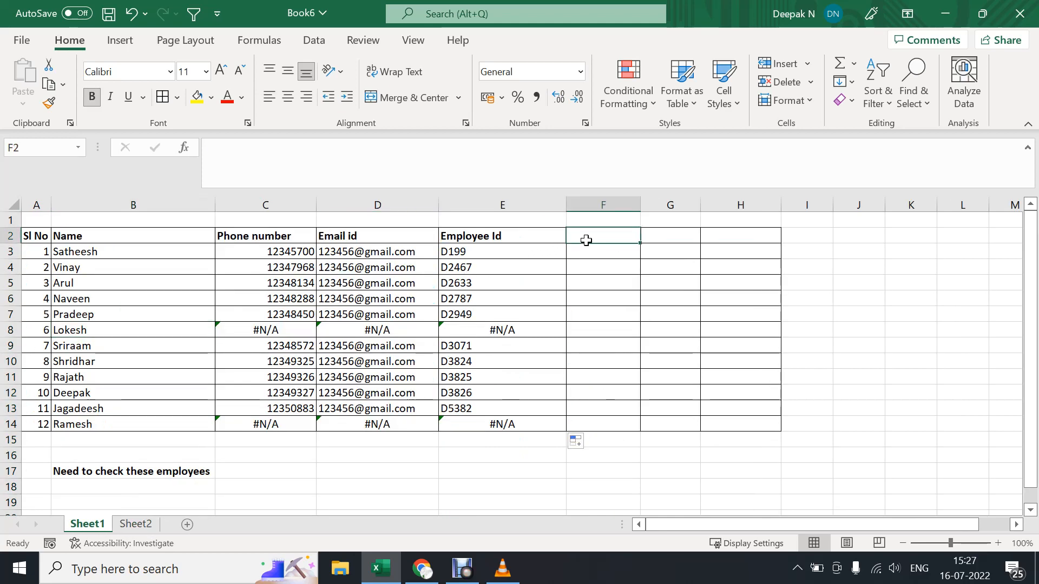
{"action": "type", "text": "Mobile"}
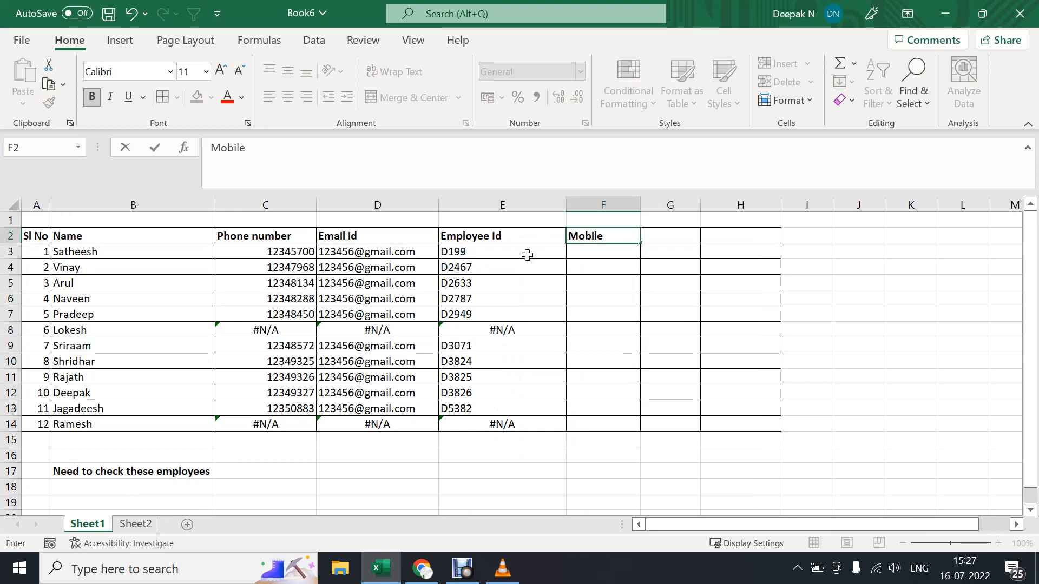
Start a VLOOKUP formula in cell F3 with B3 as the lookup value.
{"action": "left_click", "coordinate": [581, 249]}
{"action": "type", "text": "="}
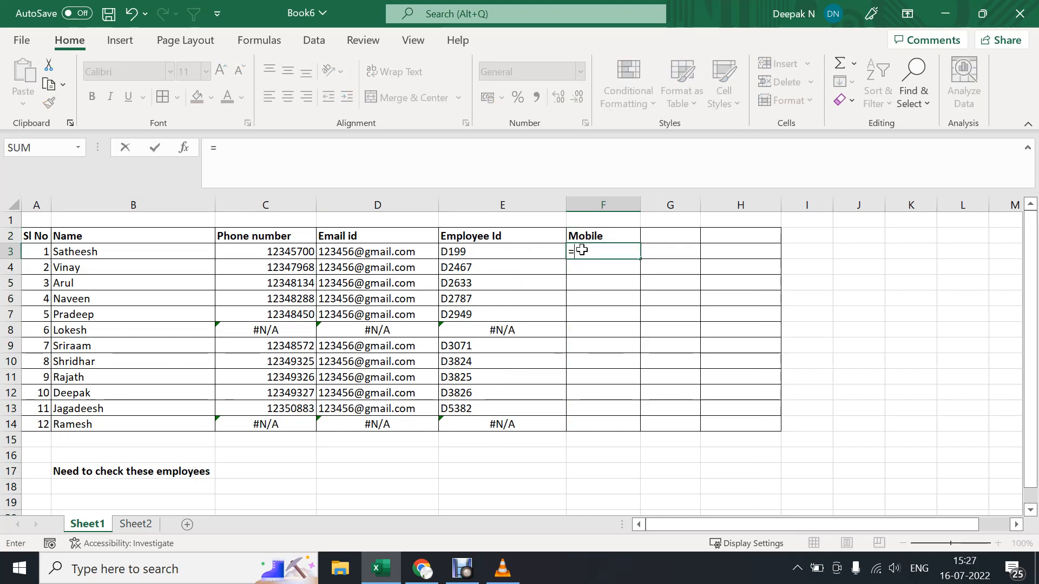
{"action": "type", "text": "vlookup"}
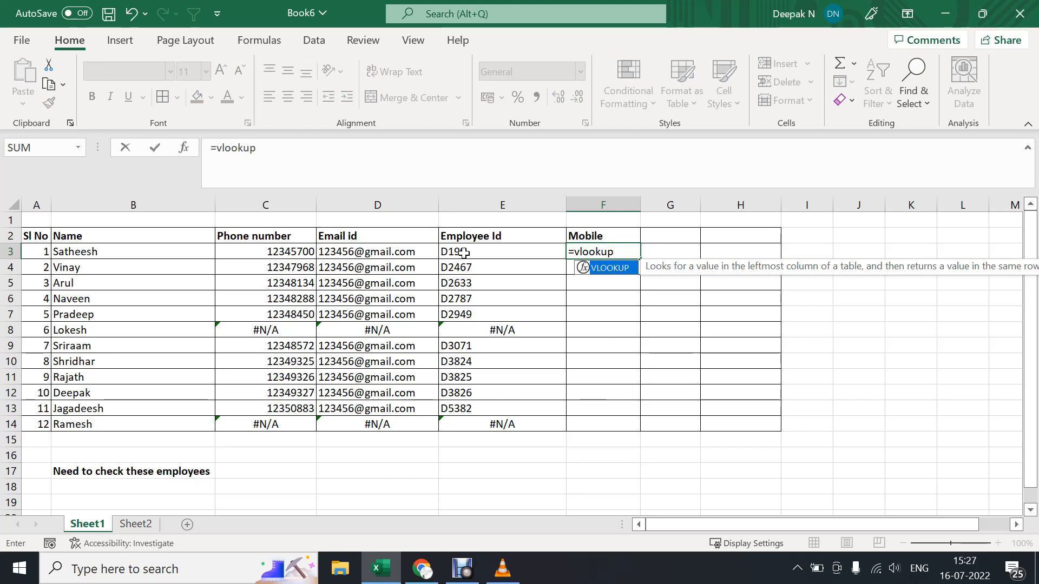
{"action": "key", "text": "alt"}
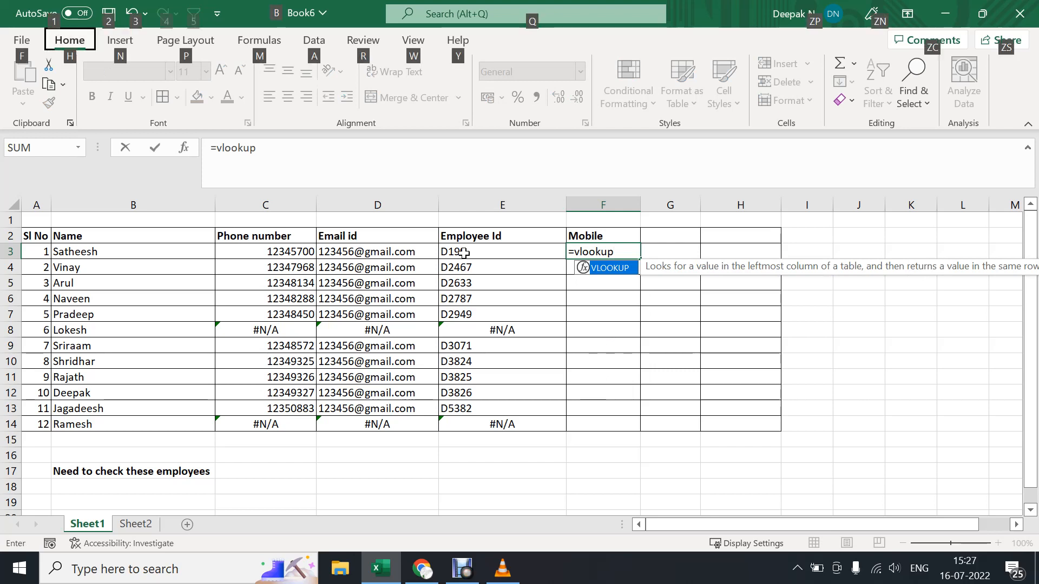
{"action": "key", "text": "Escape"}
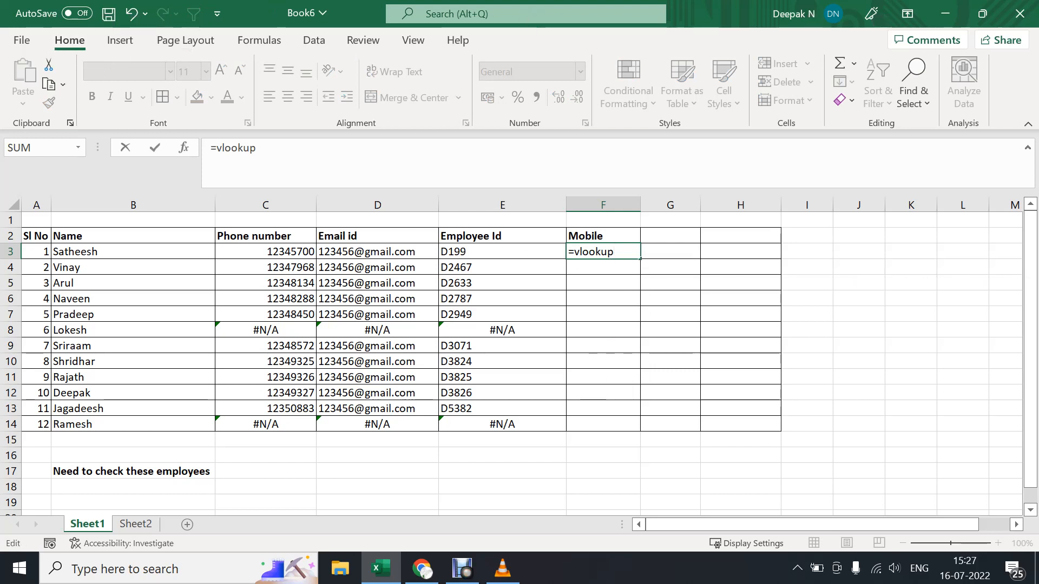
{"action": "type", "text": "("}
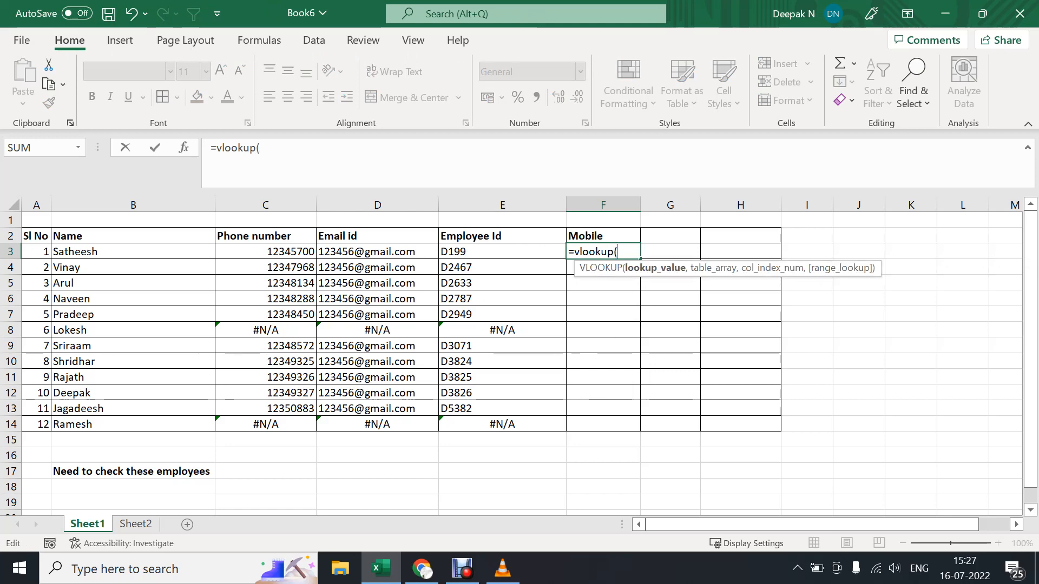
{"action": "left_click", "coordinate": [191, 258]}
{"action": "type", "text": ","}
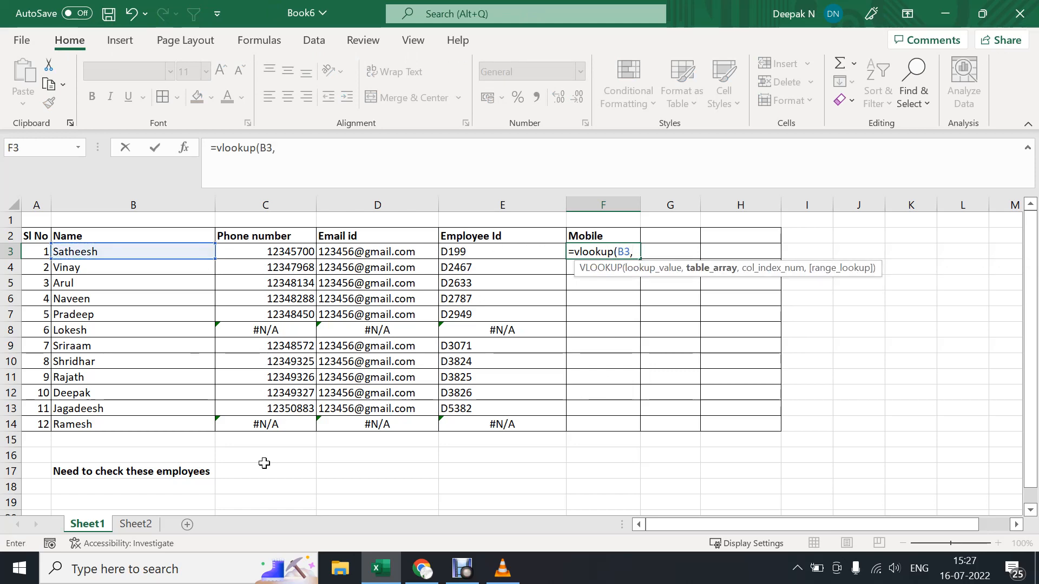
Set the mobile formula's table array to columns B:F of Sheet2.
{"action": "left_click", "coordinate": [136, 524]}
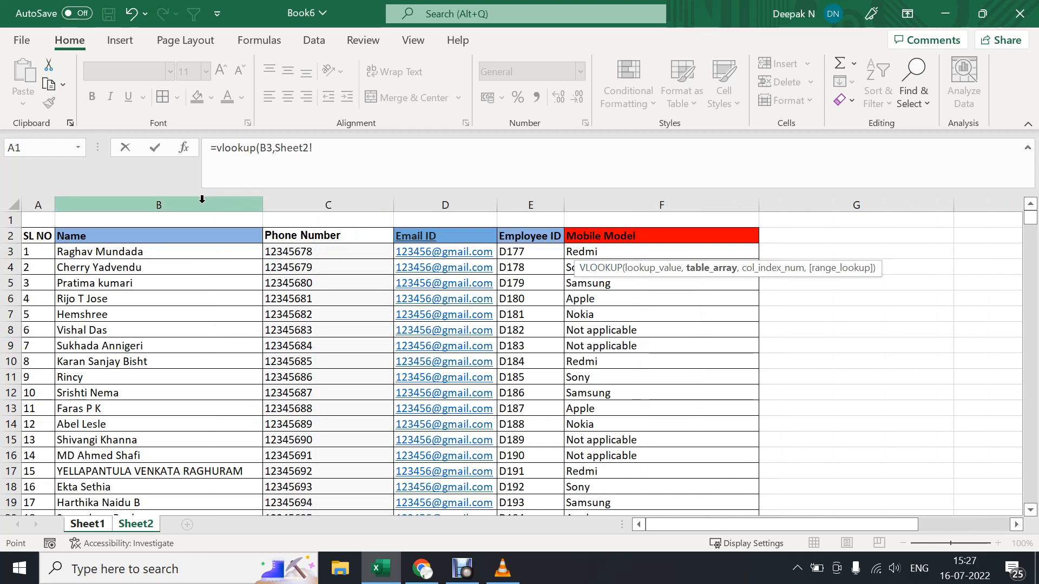
{"action": "left_click_drag", "start_coordinate": [185, 200], "coordinate": [575, 206]}
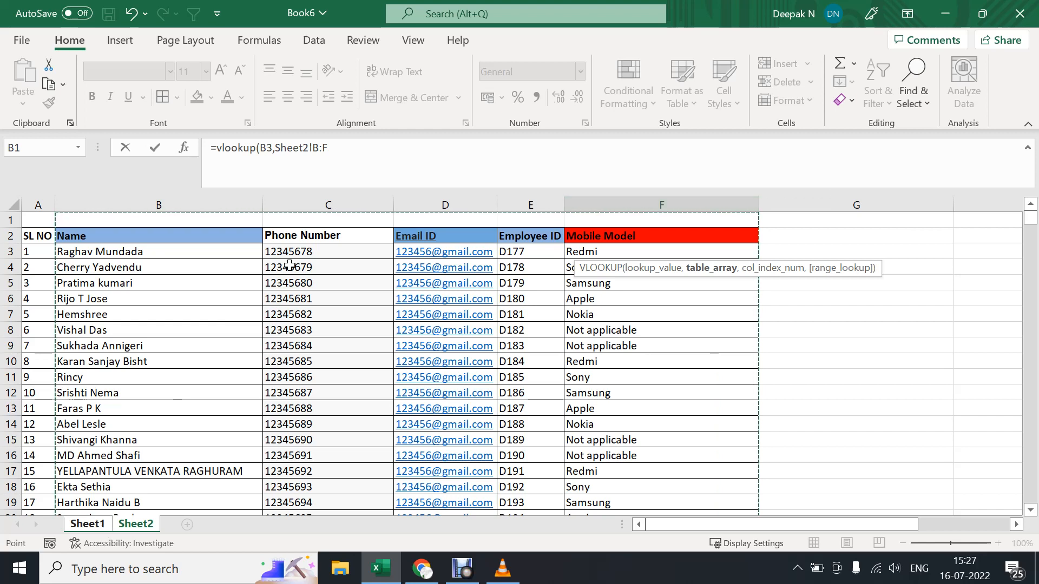
{"action": "left_click", "coordinate": [337, 152]}
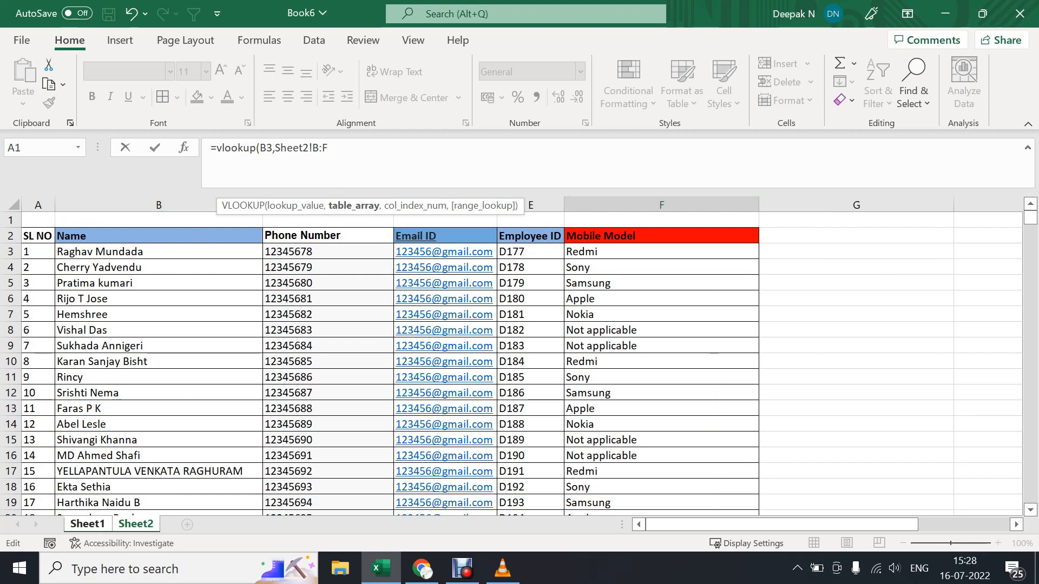
{"action": "type", "text": ",5"}
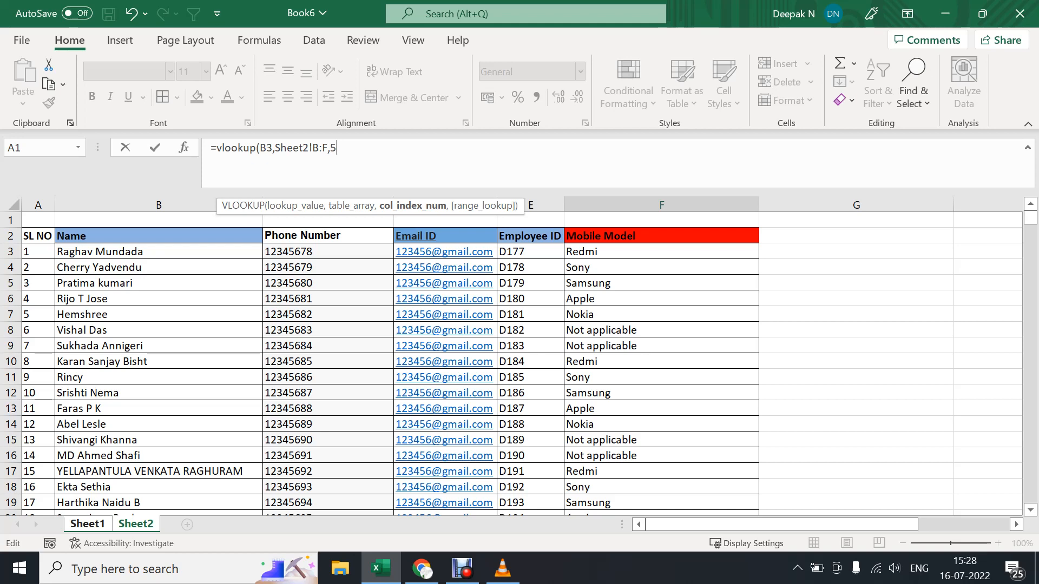
{"action": "type", "text": ",0"}
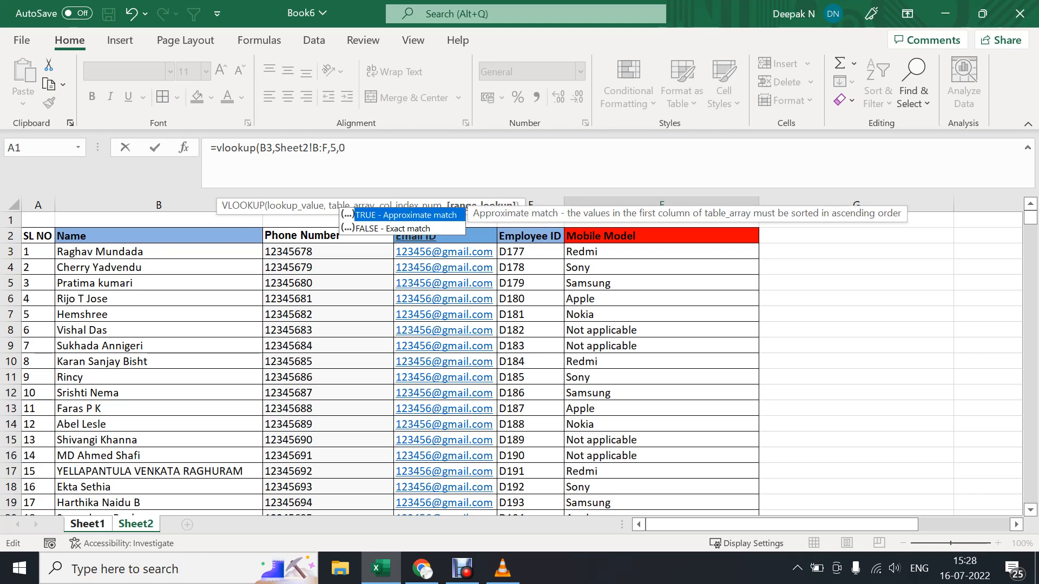
{"action": "type", "text": ")"}
Complete the mobile formula with column index 5 and range lookup 0, and fill it down to F14.
{"action": "key", "text": "Return"}
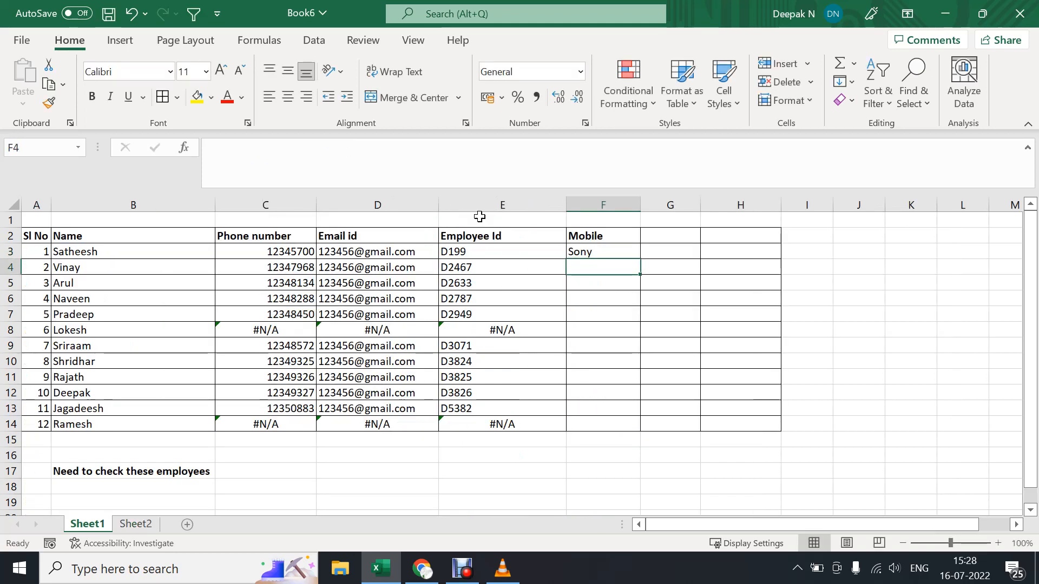
{"action": "left_click", "coordinate": [610, 250]}
{"action": "double_click", "coordinate": [641, 259]}
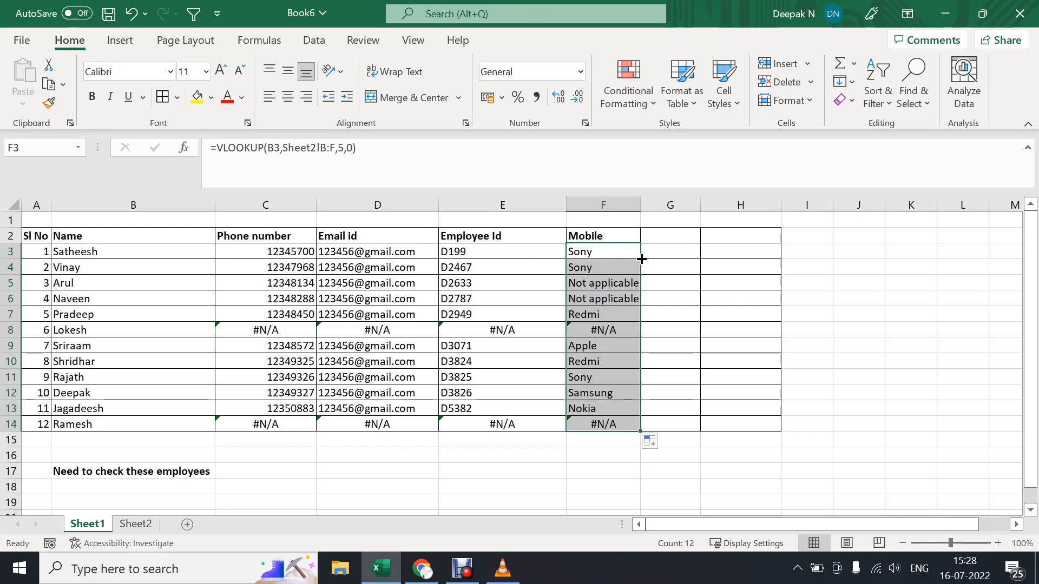
Start a VLOOKUP formula in cell H3 of Sheet1.
{"action": "left_click", "coordinate": [715, 253]}
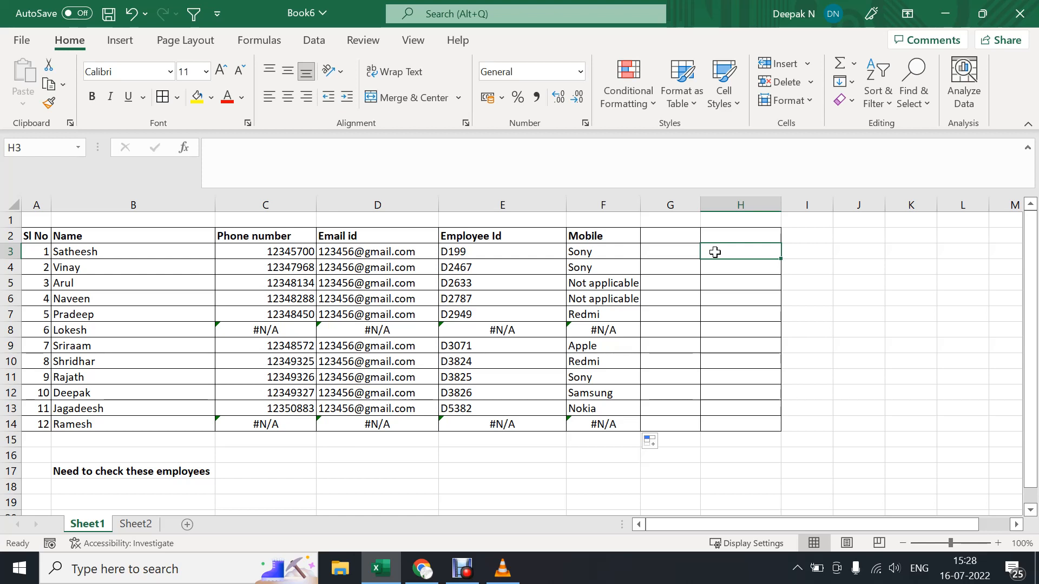
{"action": "type", "text": "="}
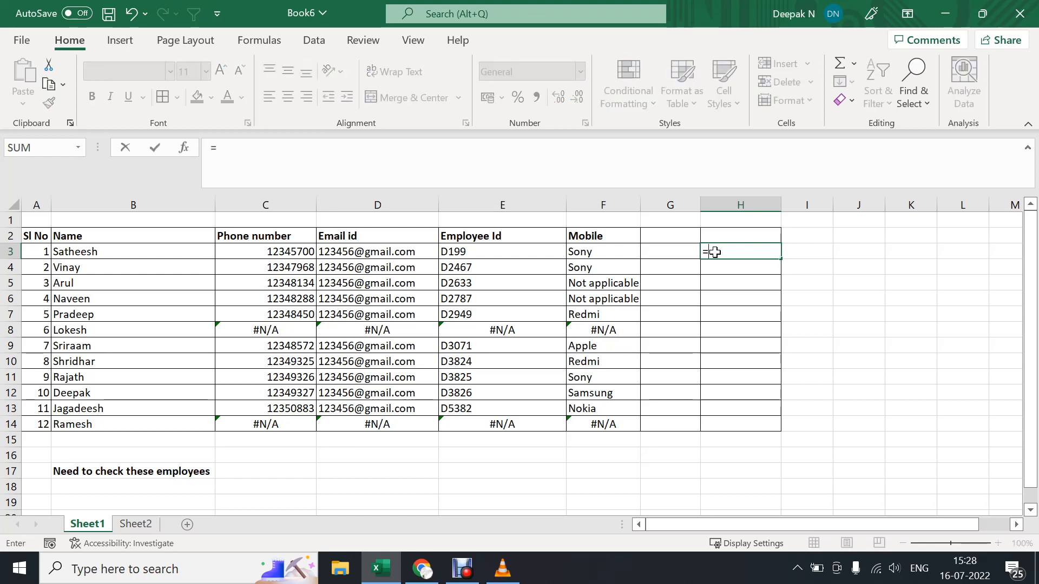
{"action": "type", "text": "vl"}
{"action": "key", "text": "Tab"}
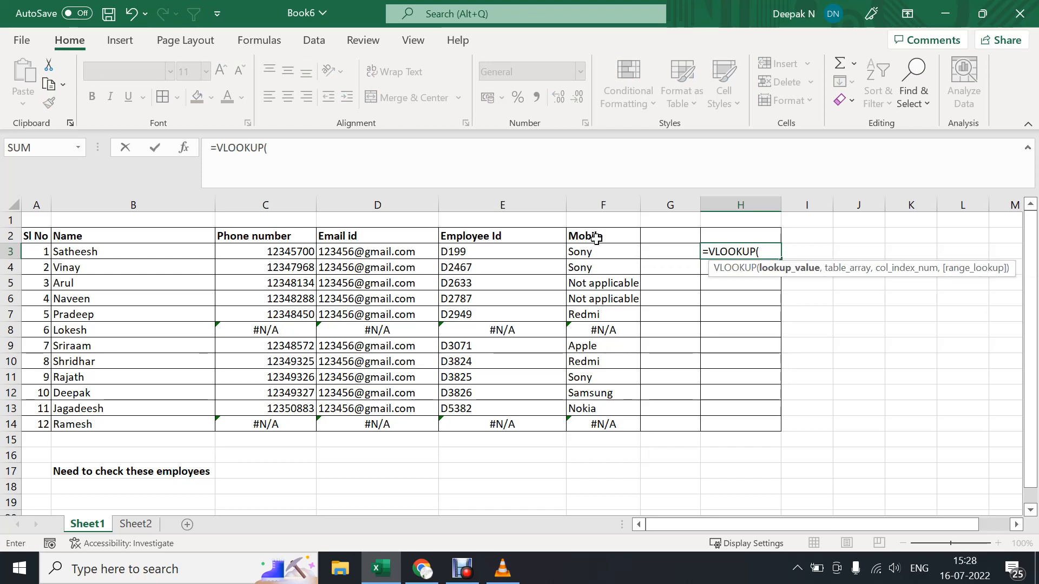
{"action": "left_click", "coordinate": [185, 254]}
{"action": "type", "text": ","}
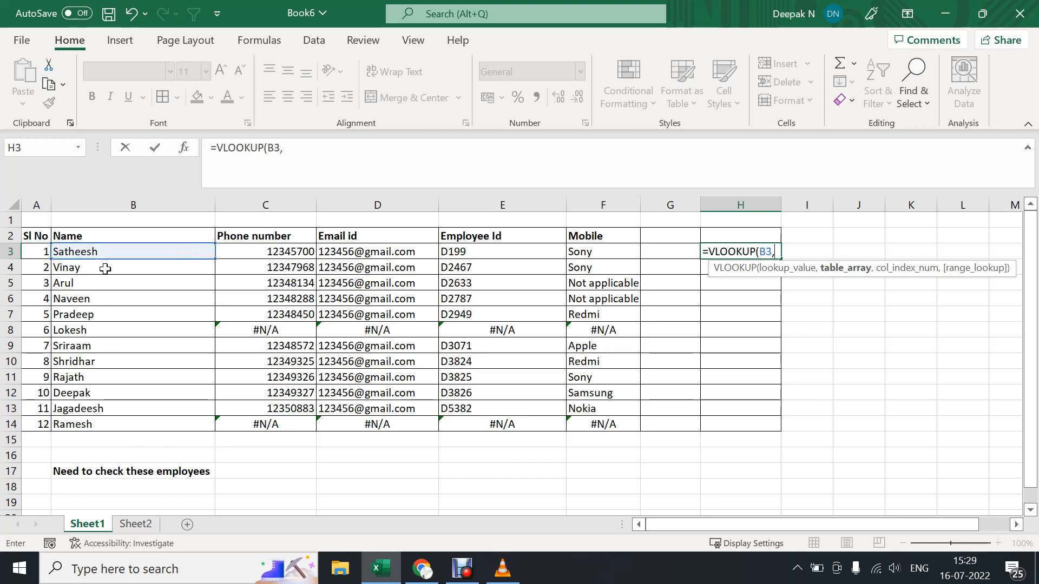
{"action": "left_click_drag", "start_coordinate": [109, 250], "coordinate": [90, 423]}
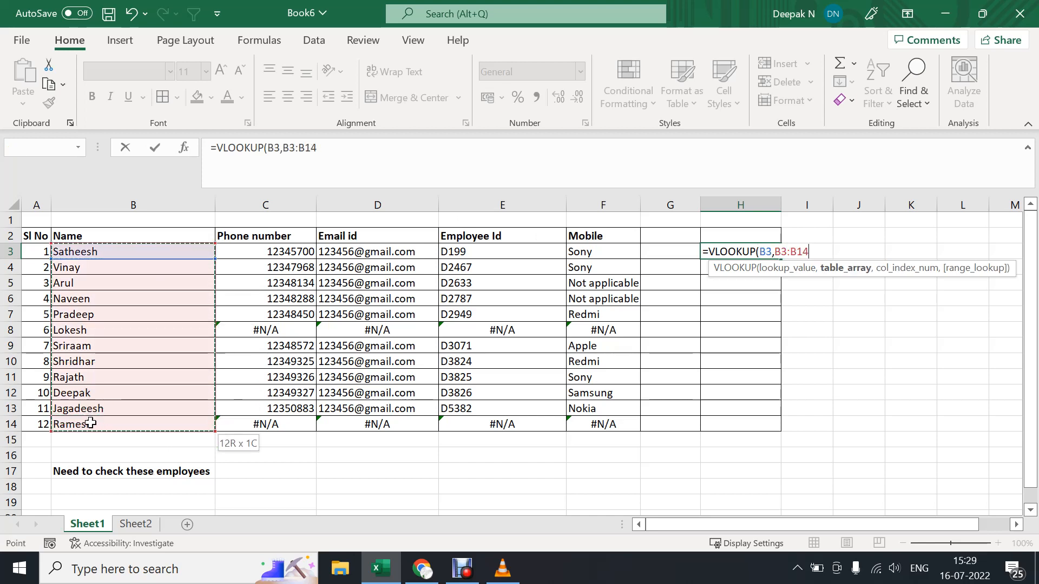
{"action": "type", "text": ","}
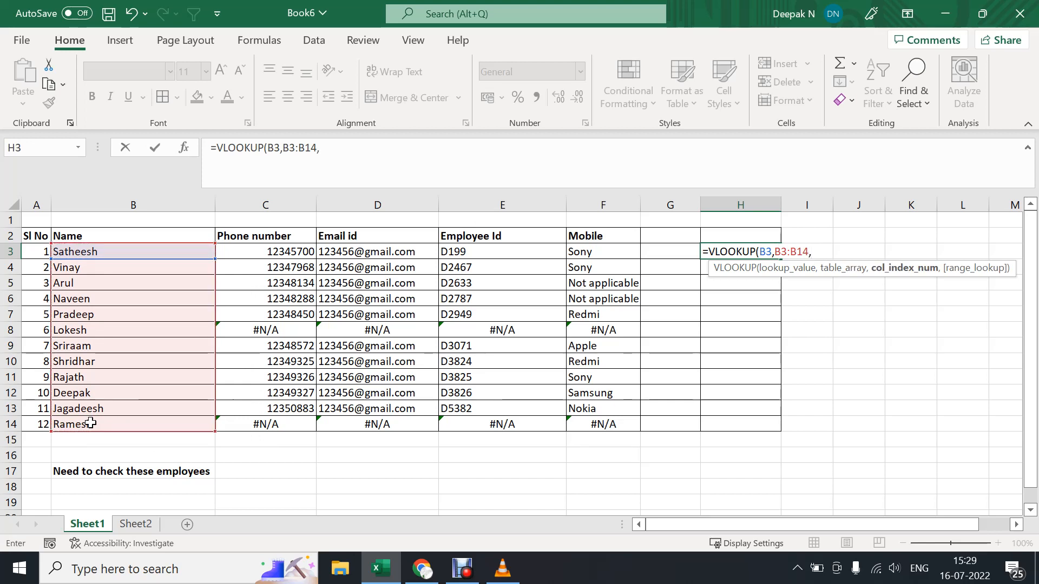
{"action": "key", "text": "BackSpace"}
{"action": "key", "text": "BackSpace"}
{"action": "key", "text": "BackSpace"}
{"action": "key", "text": "BackSpace"}
{"action": "key", "text": "BackSpace"}
{"action": "key", "text": "BackSpace"}
{"action": "key", "text": "BackSpace"}
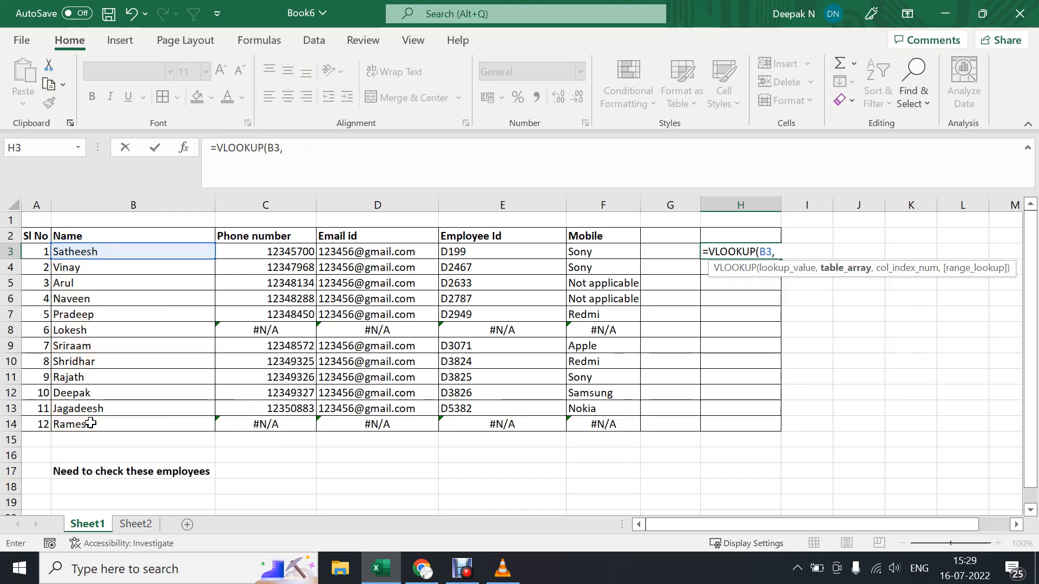
{"action": "key", "text": "BackSpace"}
{"action": "key", "text": "BackSpace"}
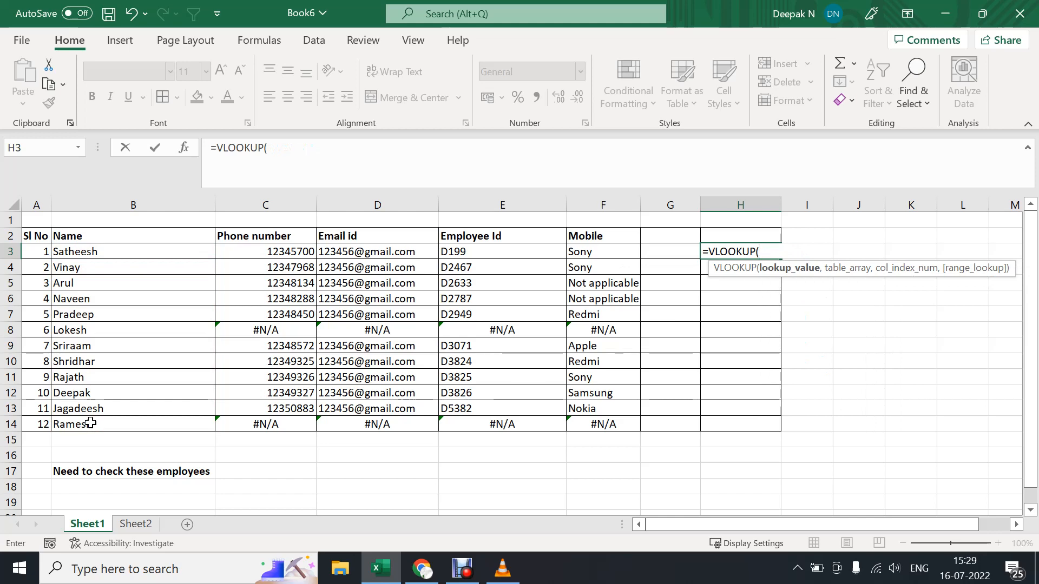
Set the H3 formula's lookup value to the name range B3:B14 and its table array to columns B:C of Sheet2.
{"action": "left_click_drag", "start_coordinate": [137, 252], "coordinate": [118, 424]}
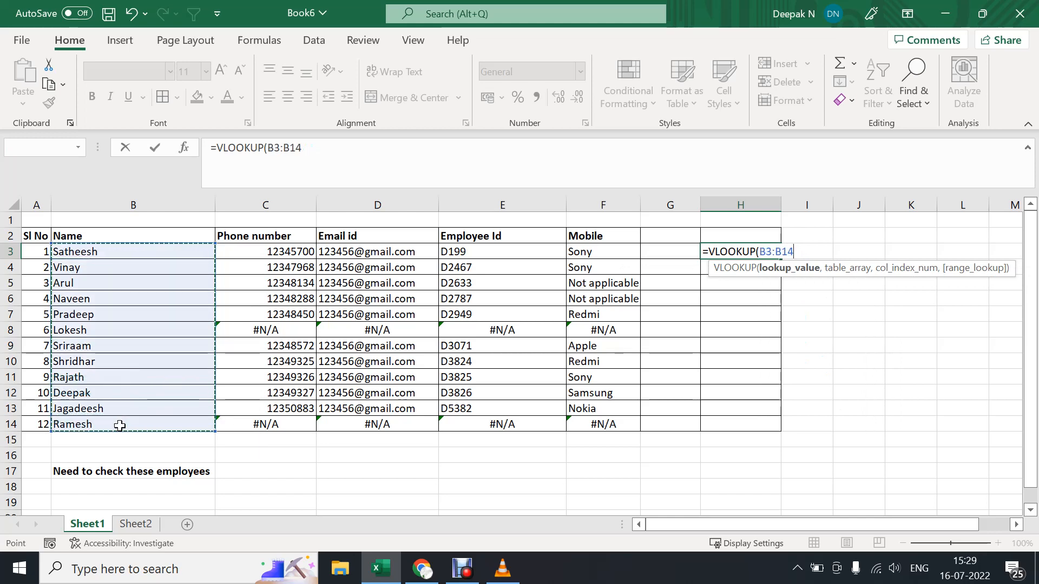
{"action": "type", "text": ","}
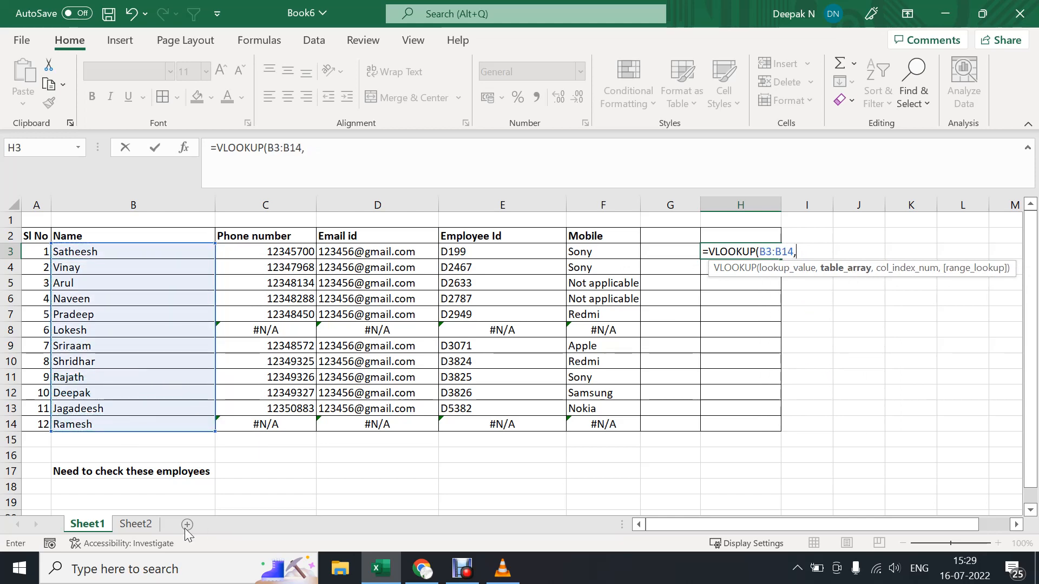
{"action": "left_click", "coordinate": [135, 523]}
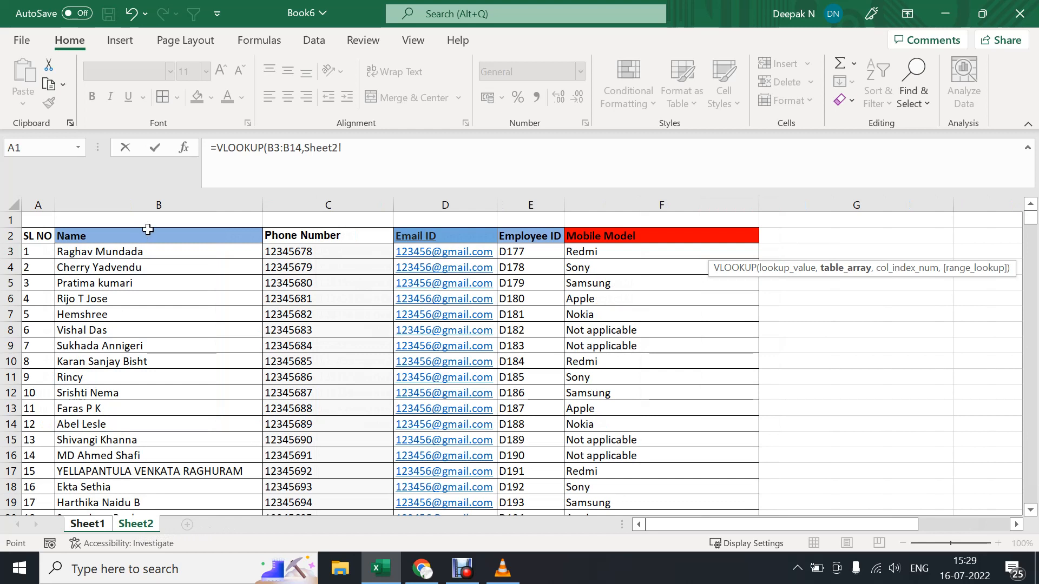
{"action": "left_click", "coordinate": [149, 205]}
{"action": "left_click_drag", "start_coordinate": [194, 208], "coordinate": [302, 206]}
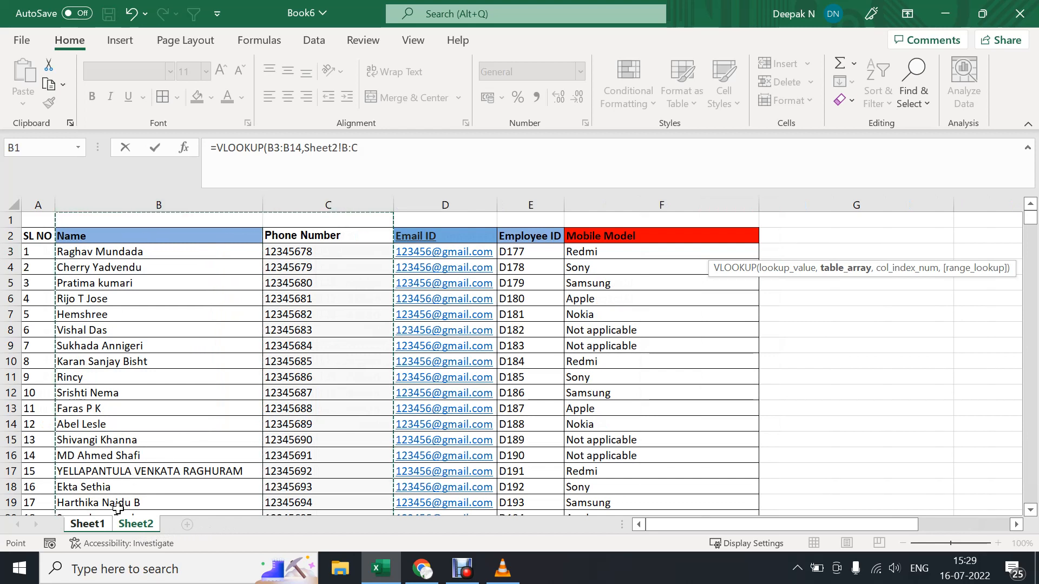
{"action": "left_click", "coordinate": [360, 147]}
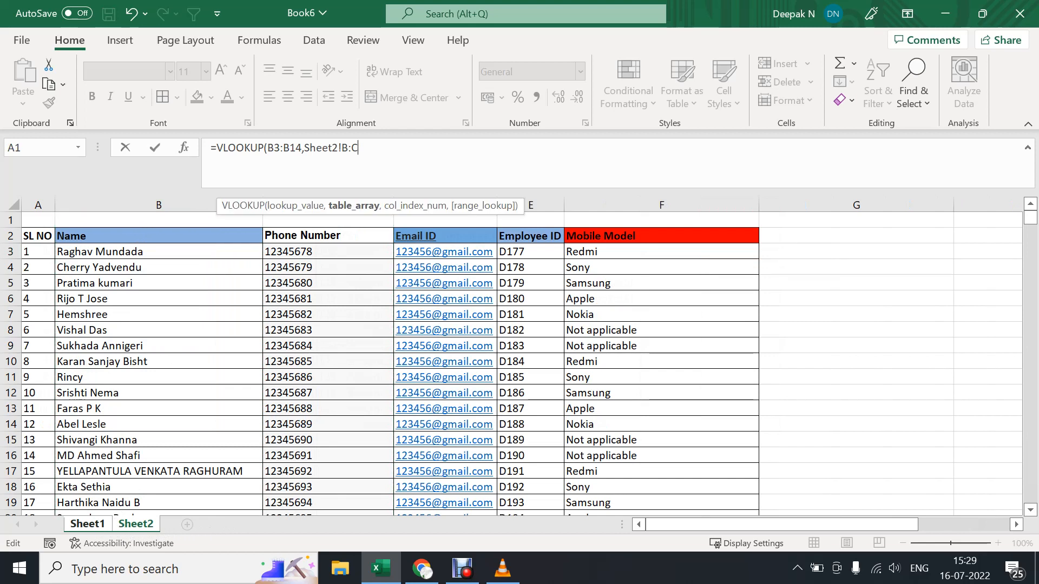
{"action": "type", "text": ","}
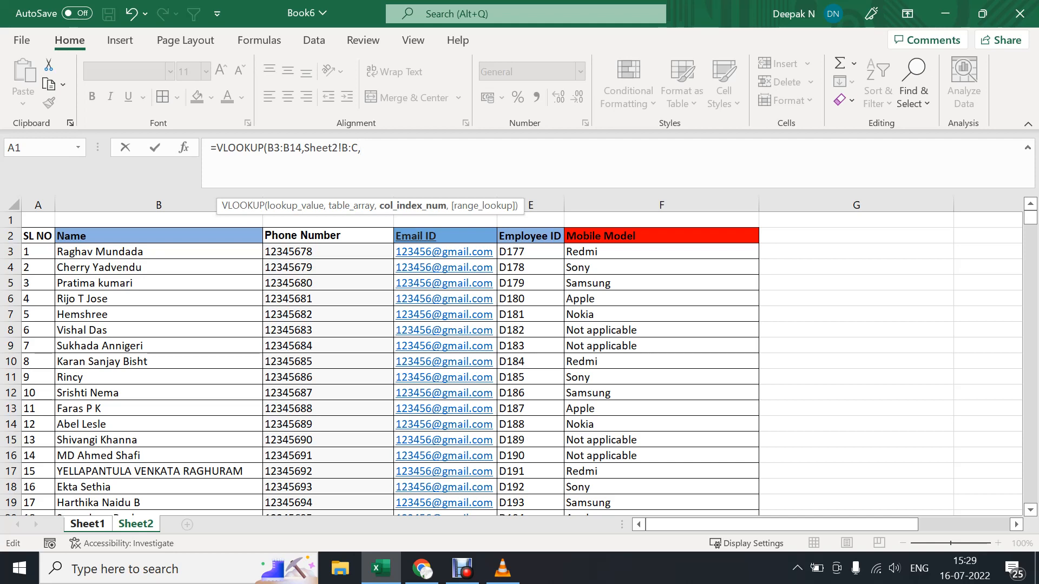
{"action": "type", "text": "2,0"}
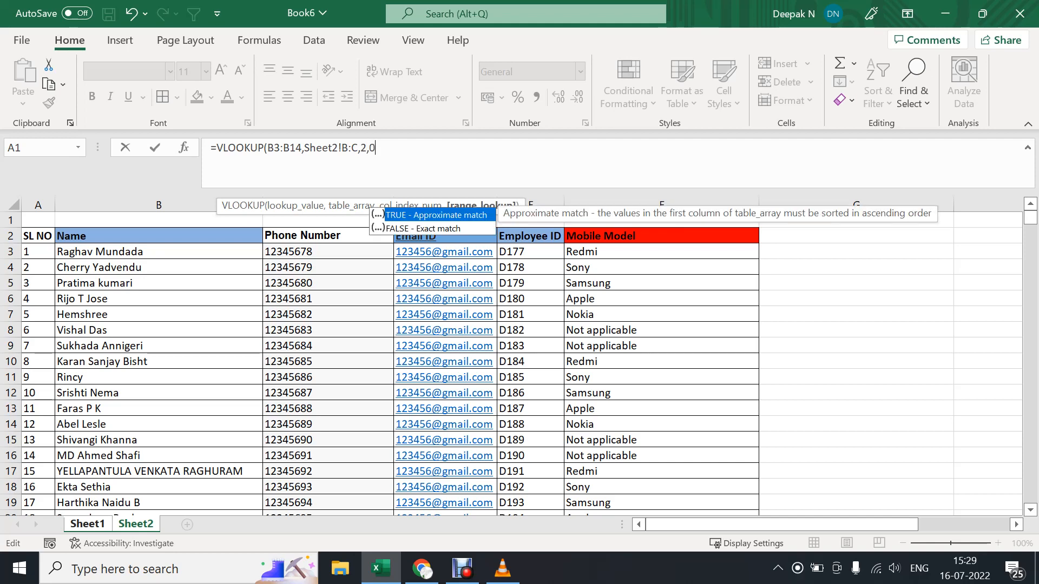
{"action": "type", "text": ")"}
Complete the H3 formula with column index 2 and range lookup 0, and enter it.
{"action": "key", "text": "Return"}
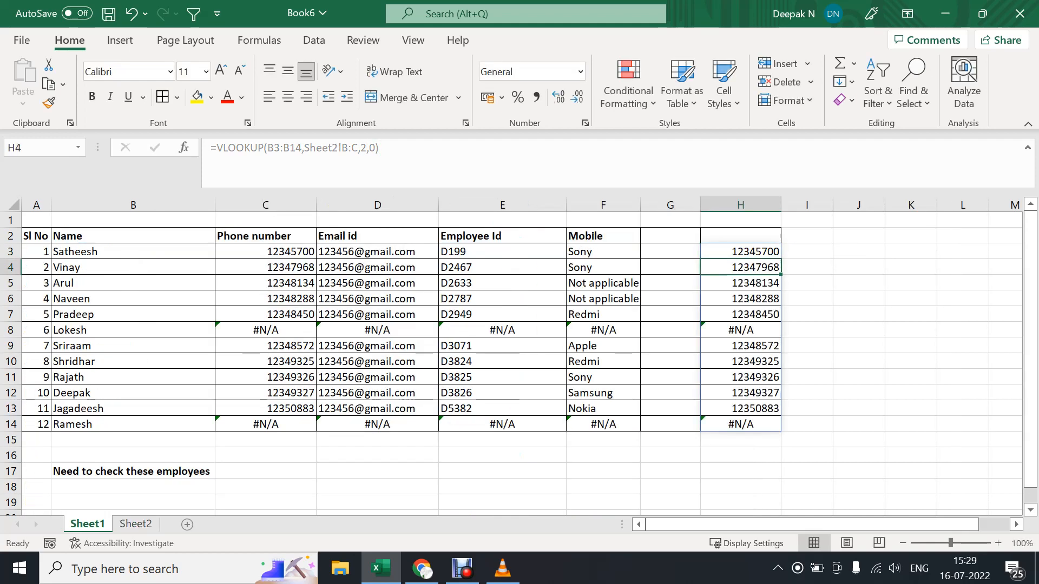